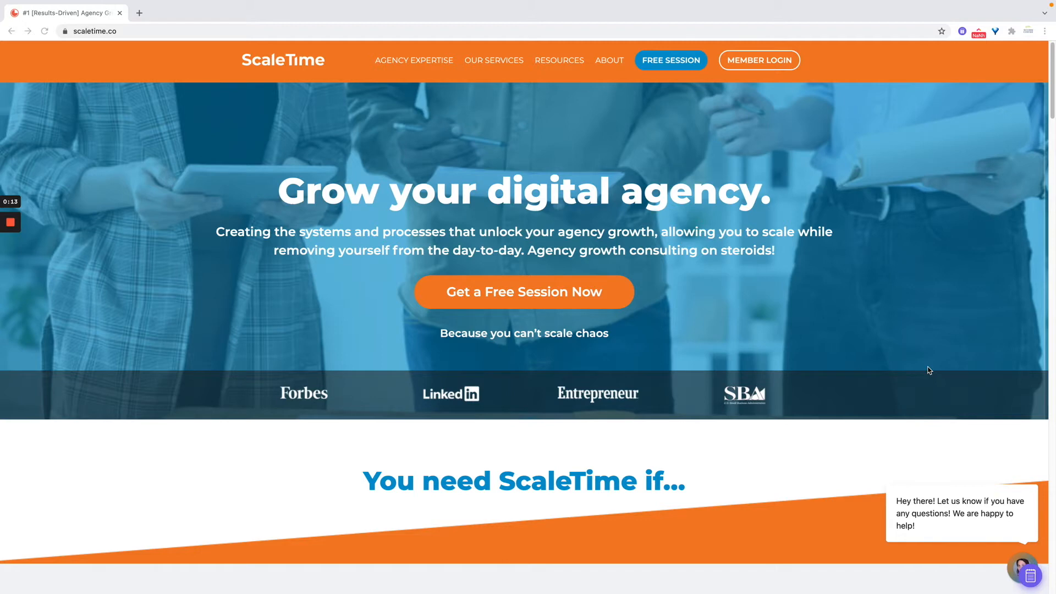
Review the whiteboard's tool diagram and the notes for the Operations, Marketing, Sales and Clients blocks
mouse_move(10, 224)
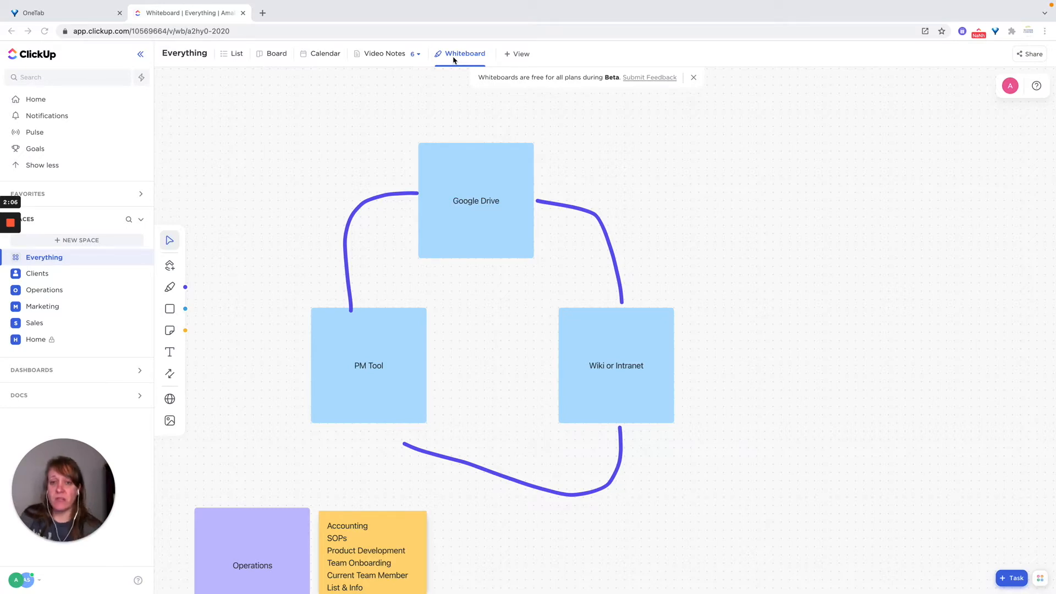
scroll(754, 316, down, 8)
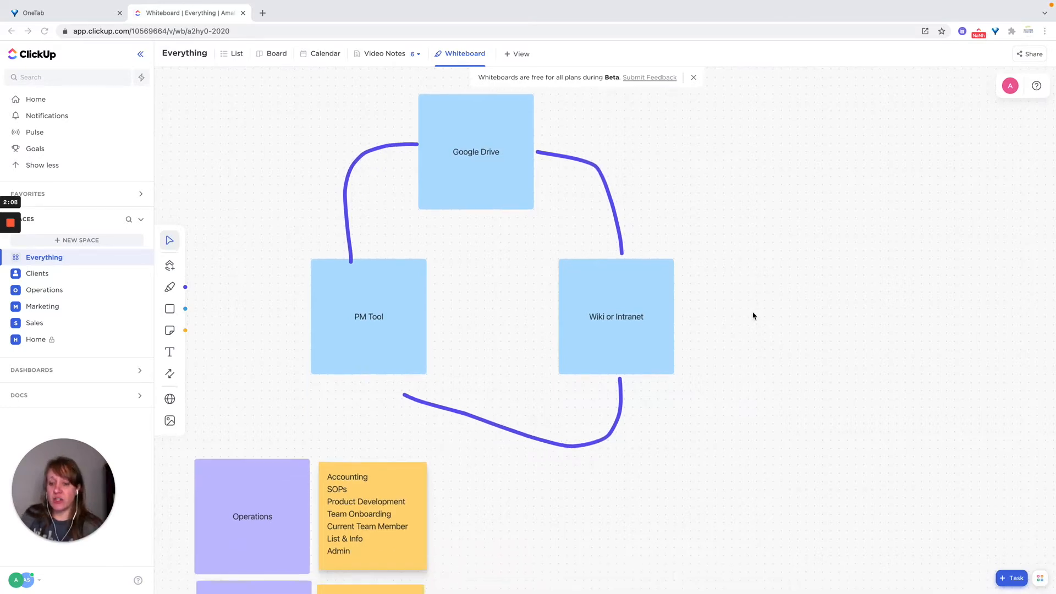
scroll(754, 316, down, 6)
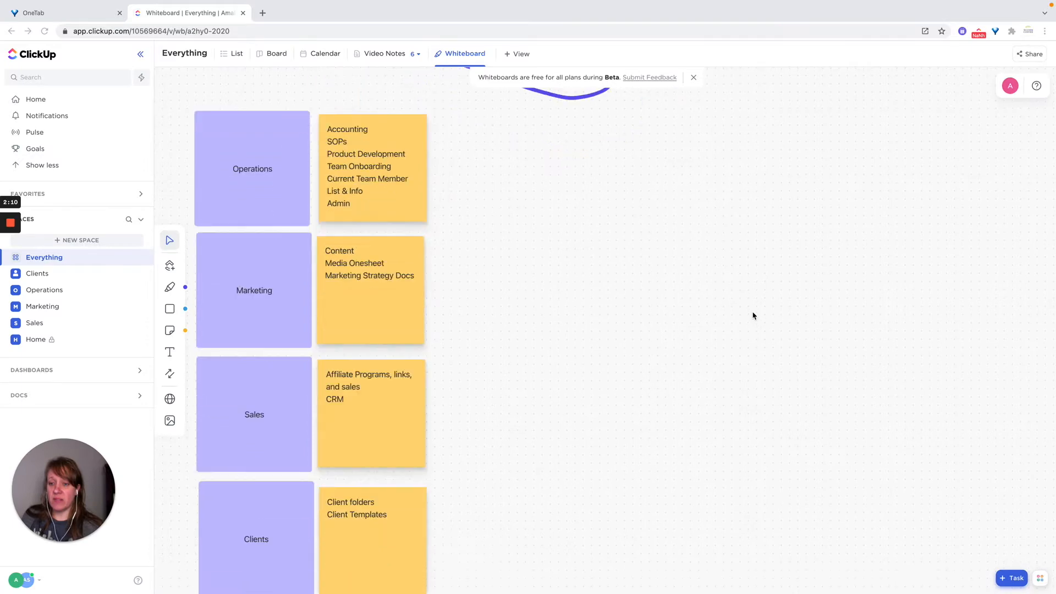
scroll(725, 296, down, 1)
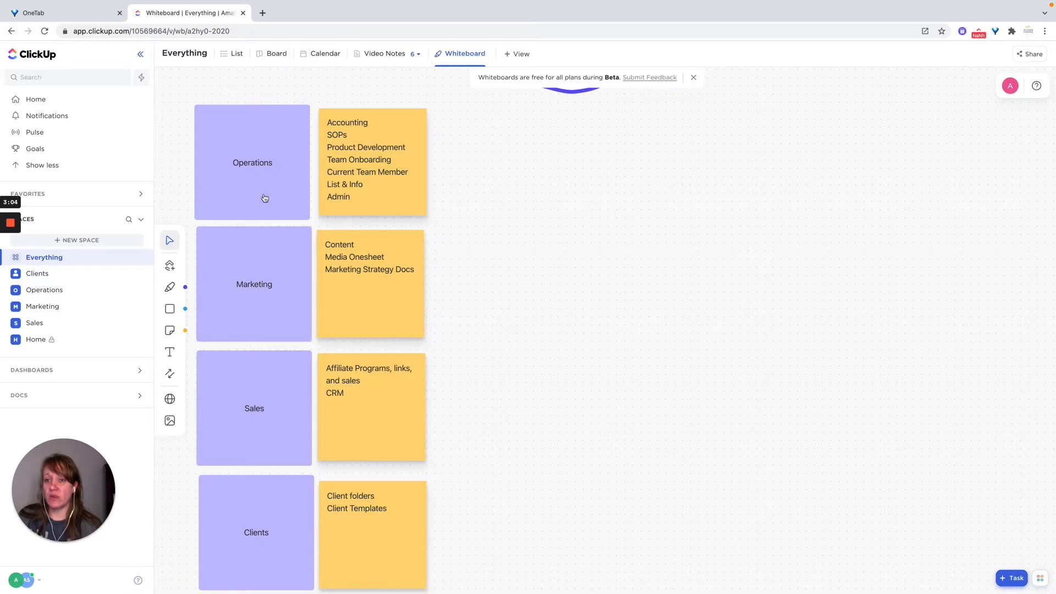
Look through the Operations space's Accounting, Team Members and Product Development folders and view the Product Quick Links list
click(32, 294)
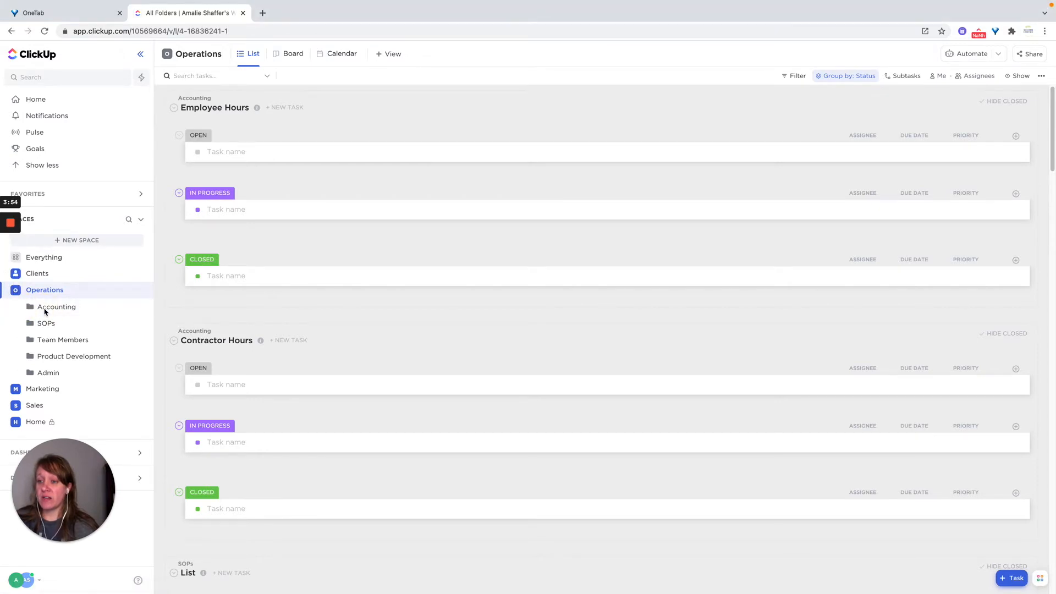
click(47, 312)
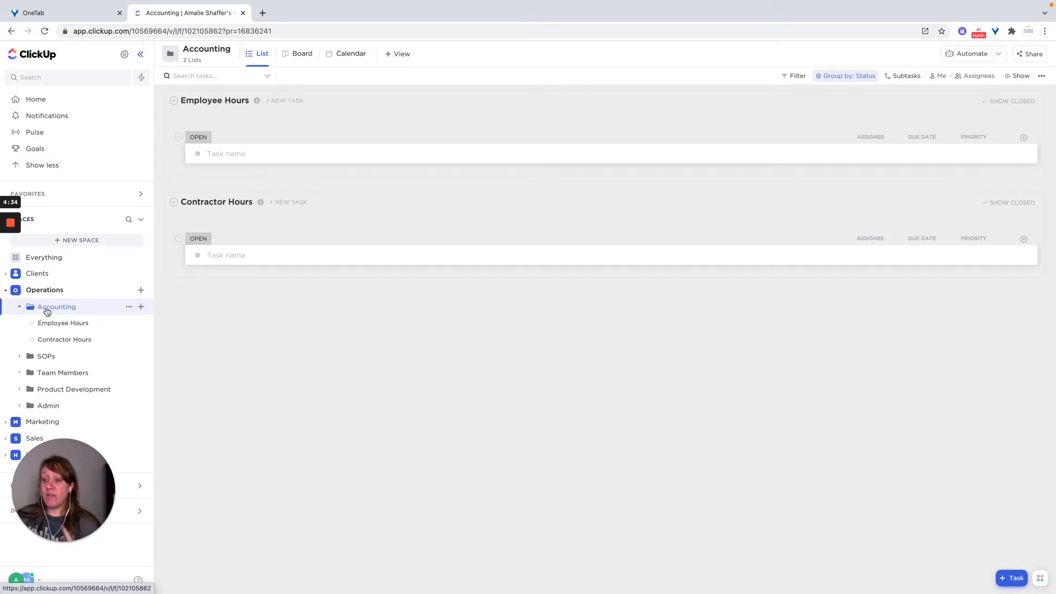
click(51, 374)
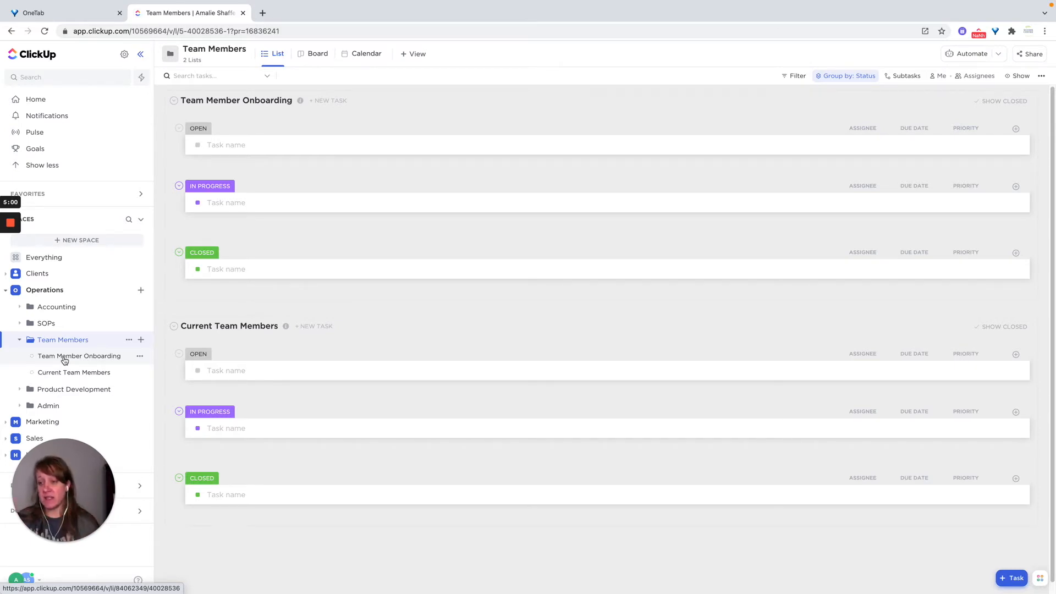
click(50, 391)
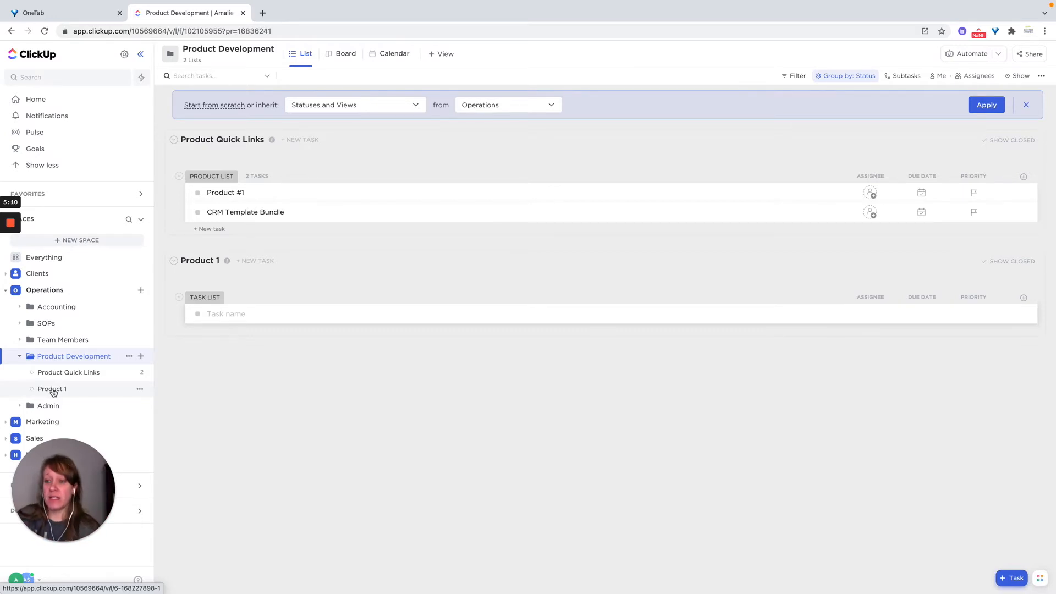
click(57, 373)
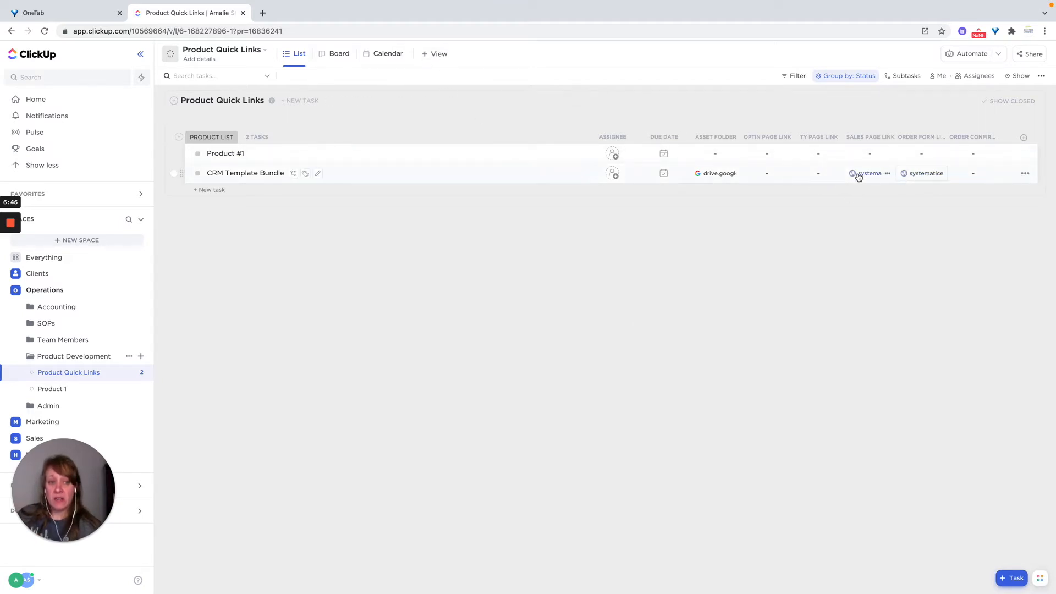
click(430, 54)
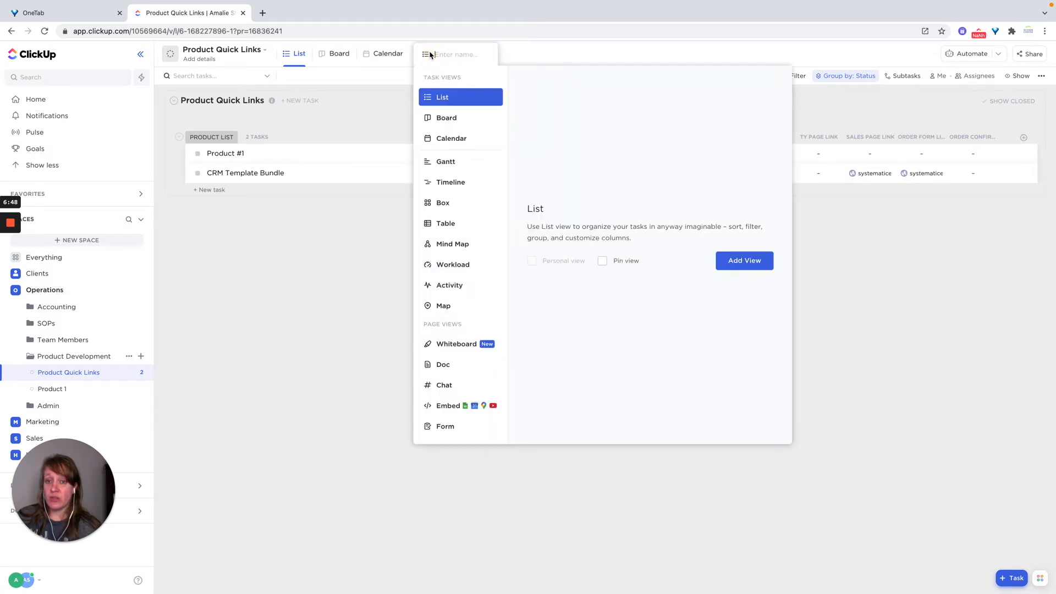
click(454, 409)
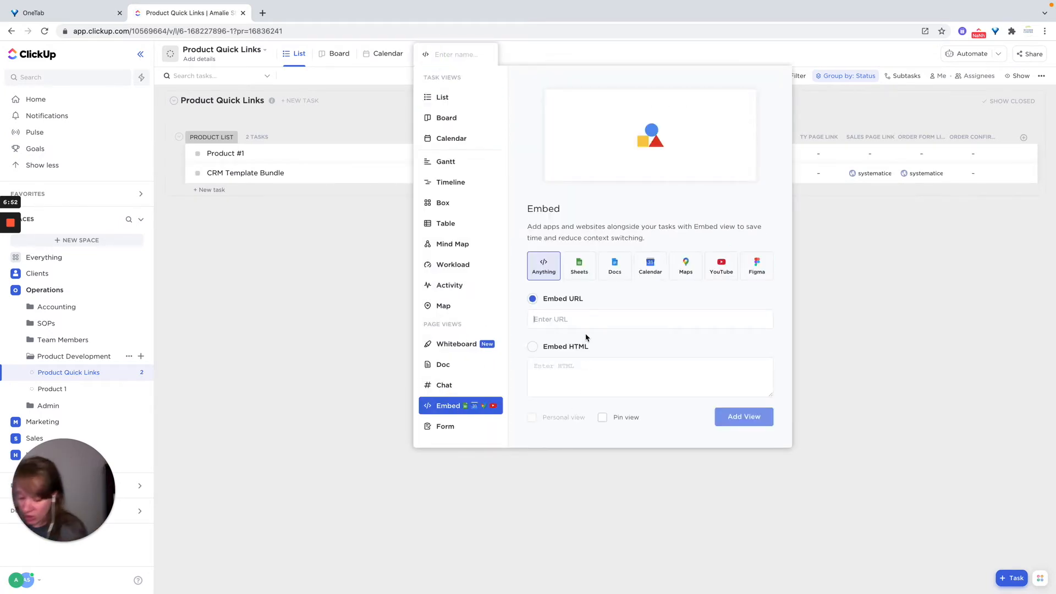
text(Produ)
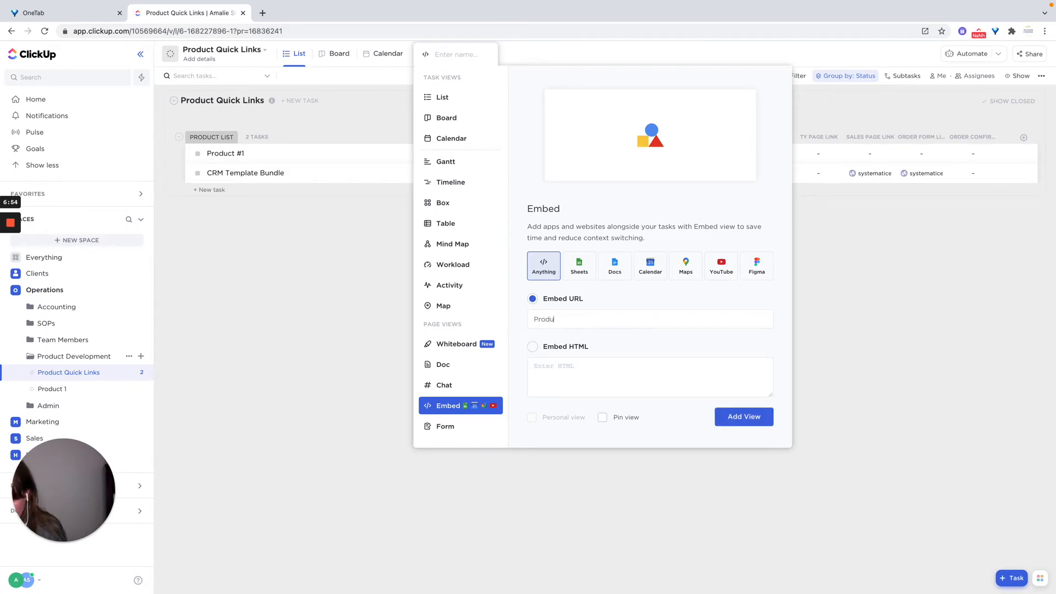
text(ct Quick)
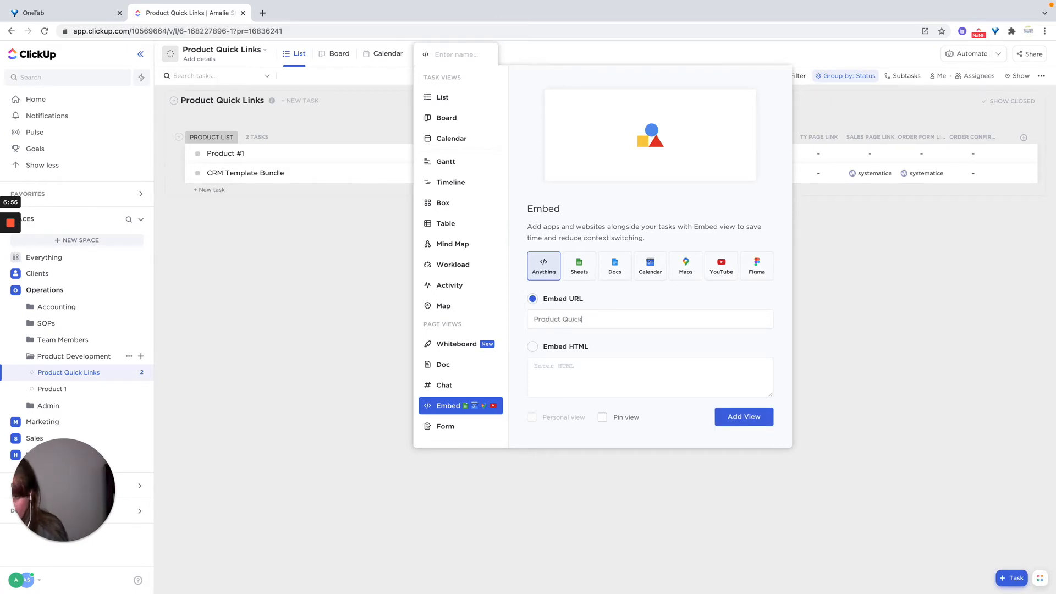
text(s L)
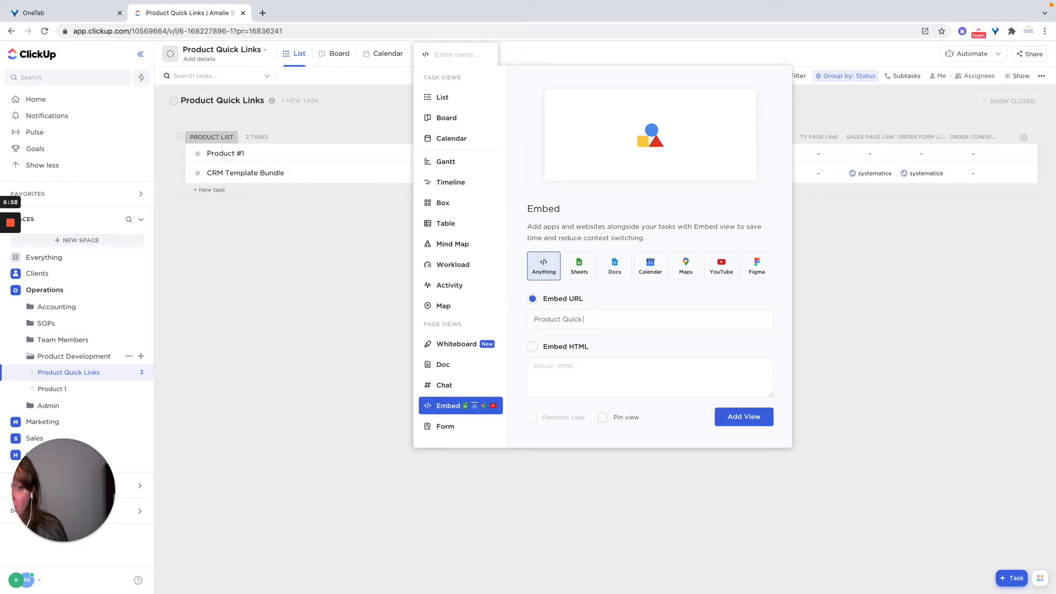
text(Links)
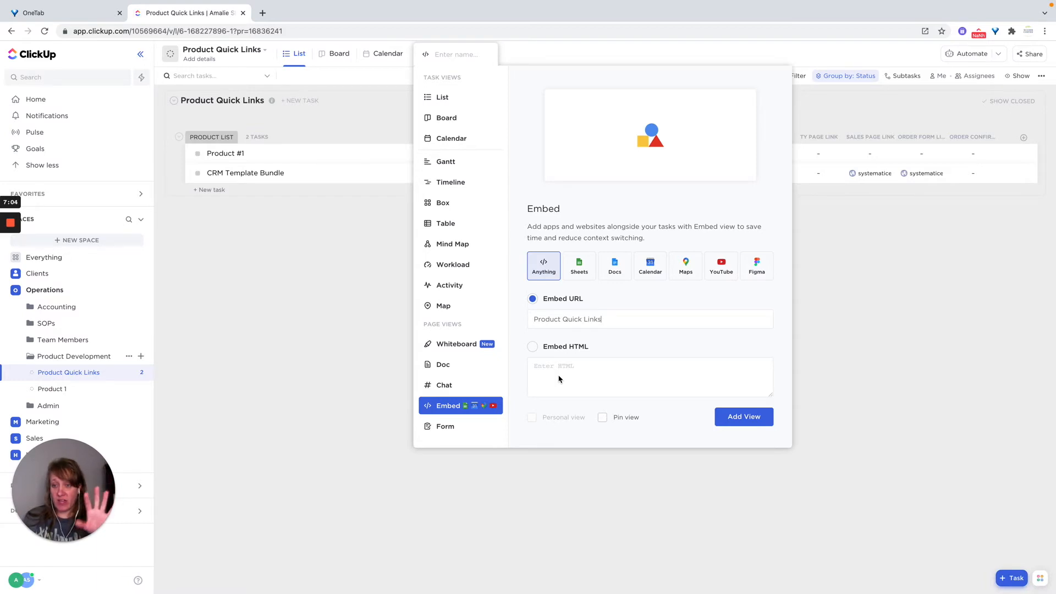
click(297, 338)
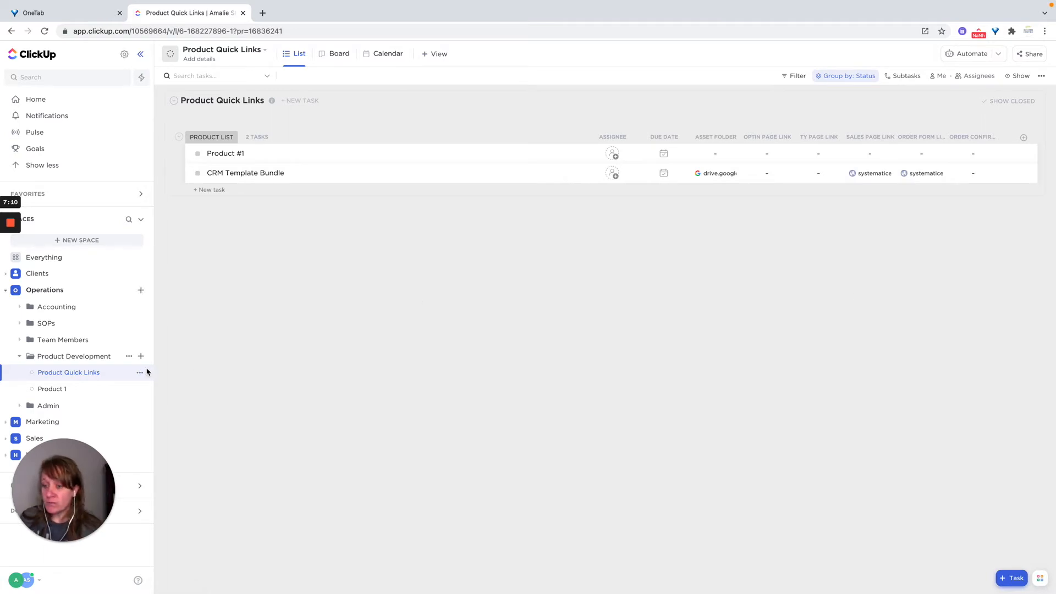
Compare the Marketing space's folders with the Marketing notes on the Everything whiteboard
click(20, 357)
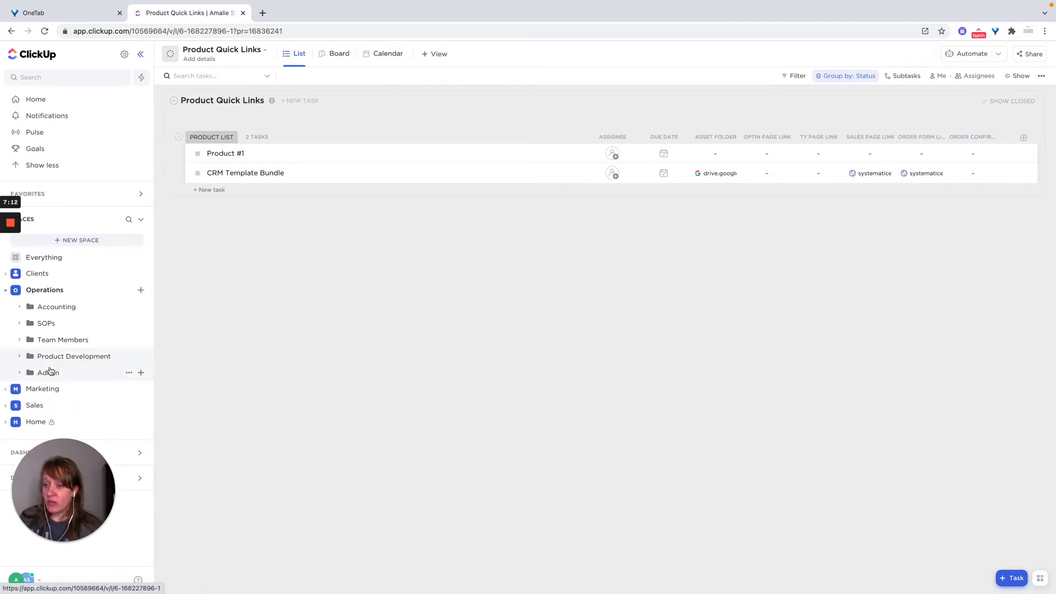
click(39, 392)
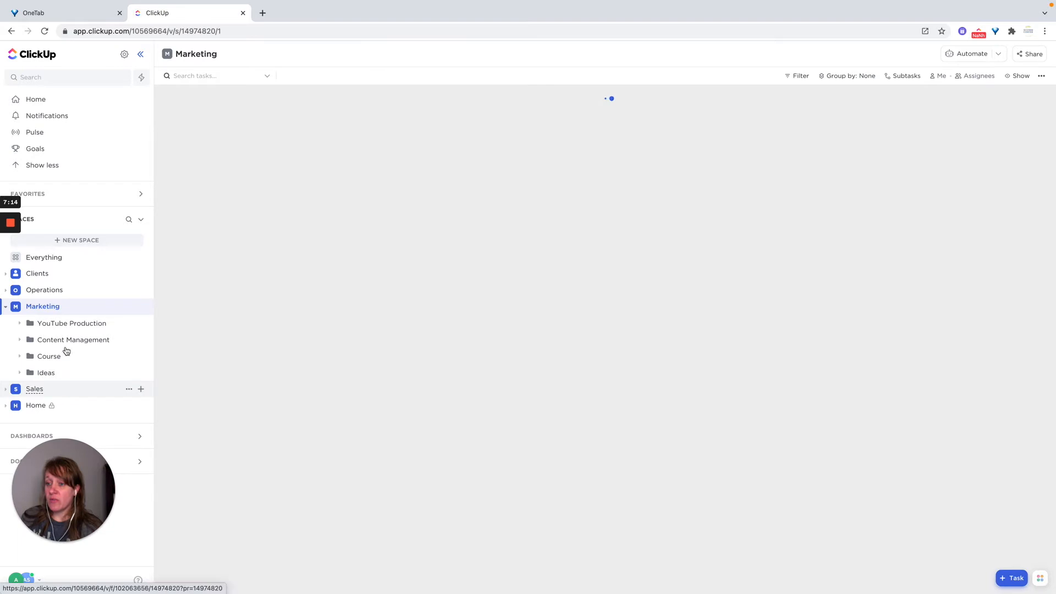
click(46, 263)
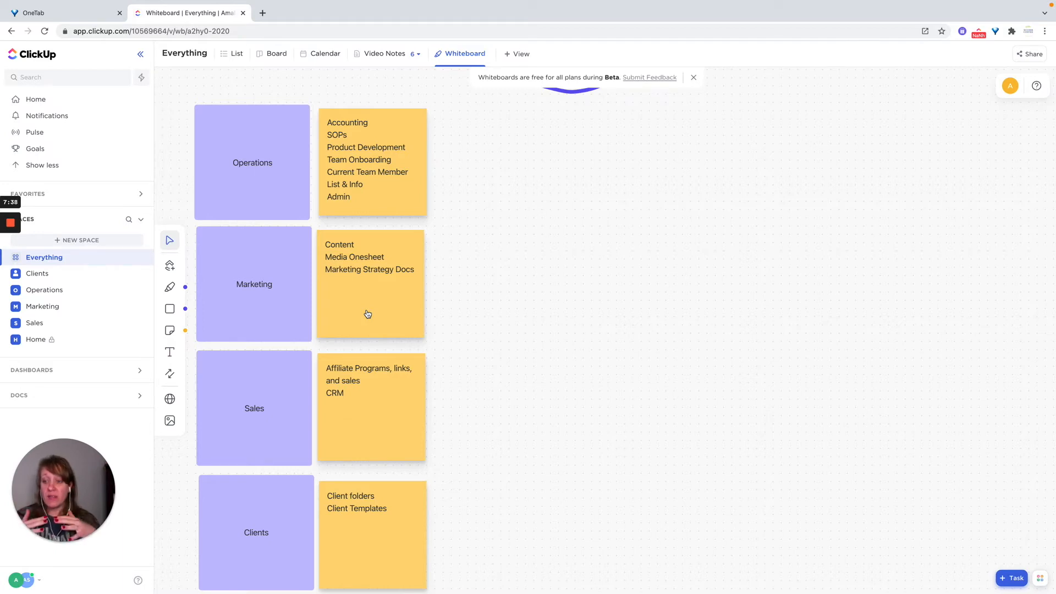
click(44, 311)
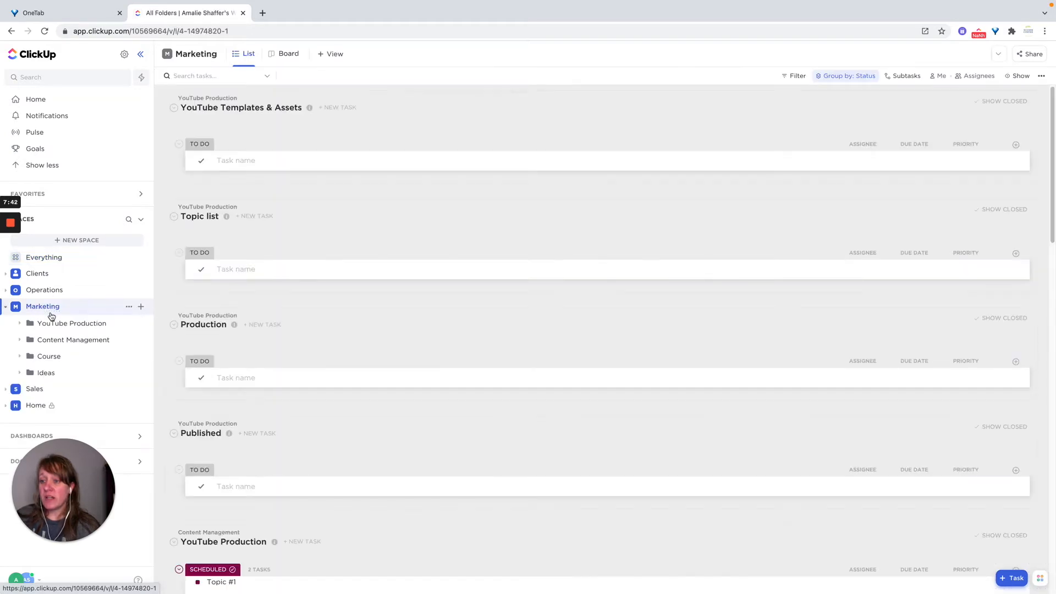
Check the Content Management folder and archive the YouTube Production folder in the Marketing space
click(49, 344)
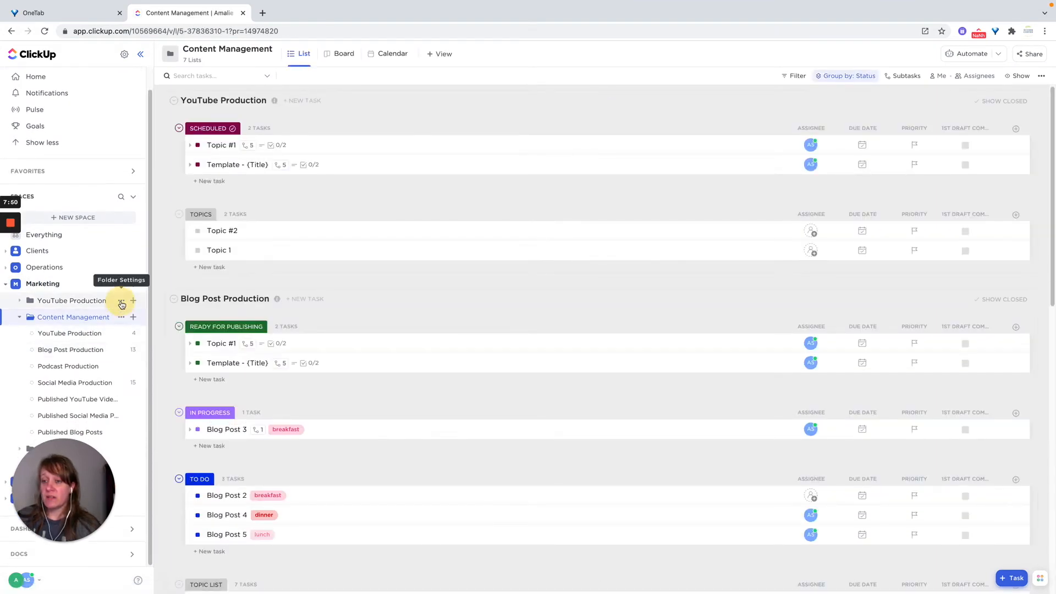
click(122, 302)
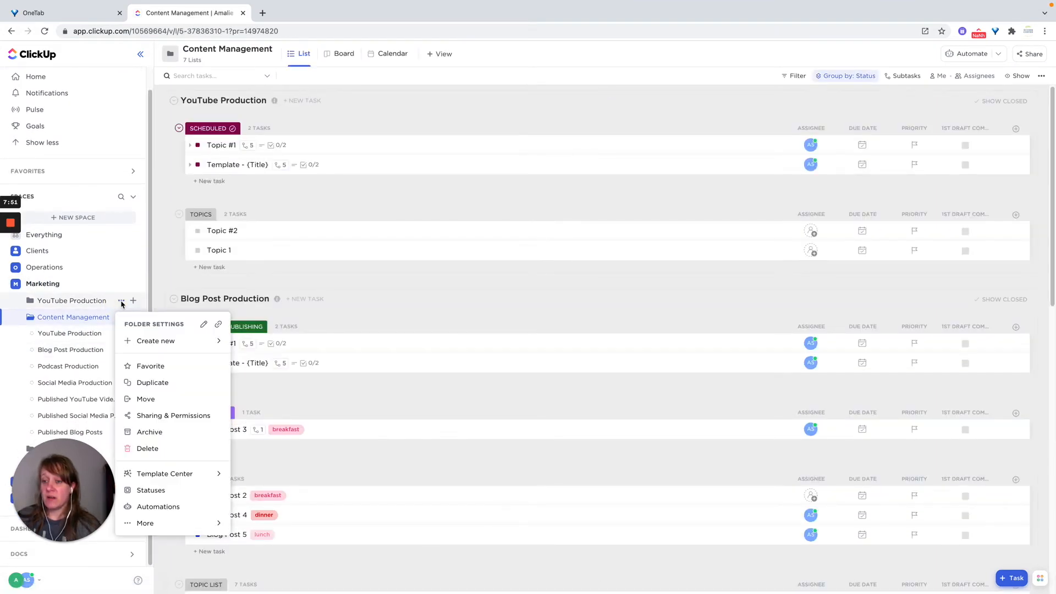
click(147, 432)
click(592, 248)
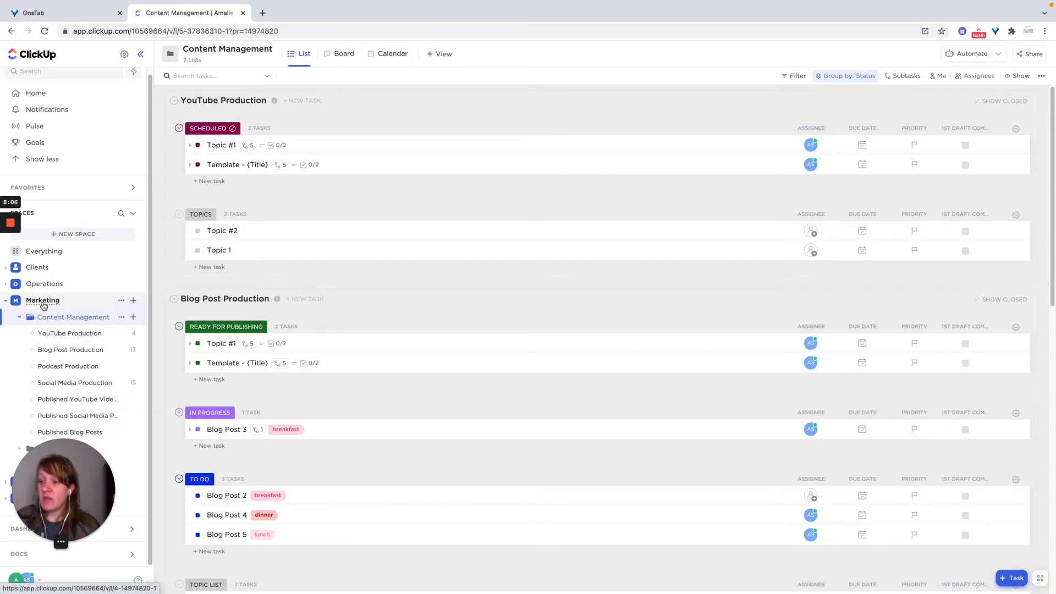
Create a new folder named Marketing Materials in the Marketing space
click(133, 302)
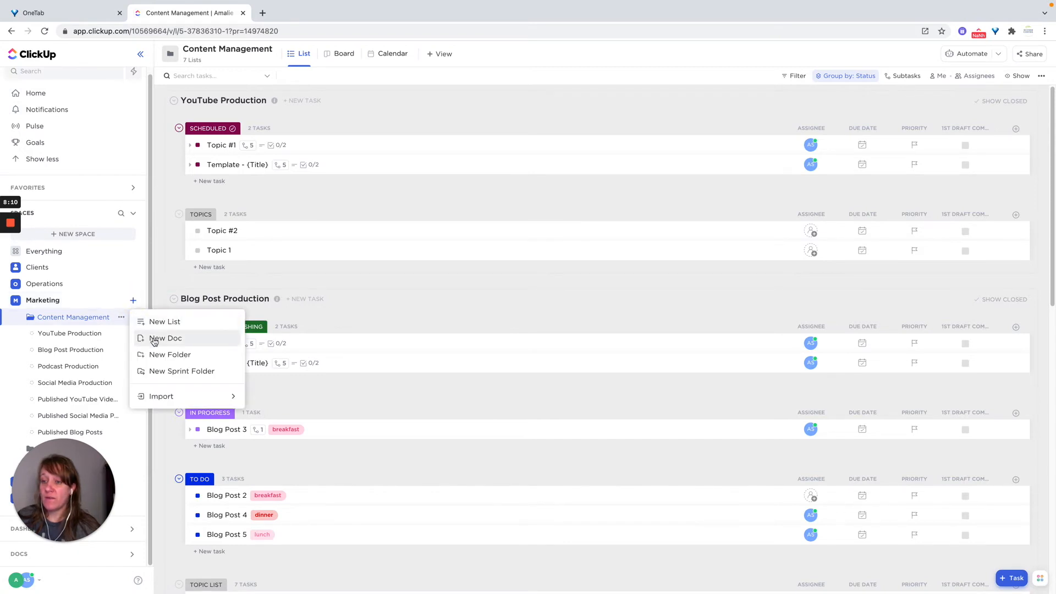
click(156, 356)
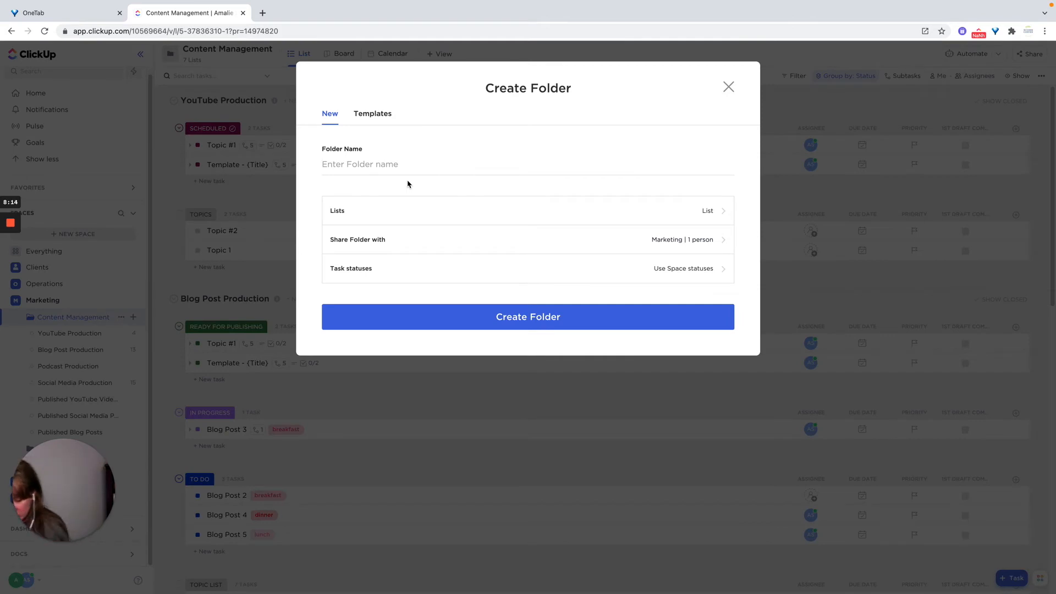
text(Marlt)
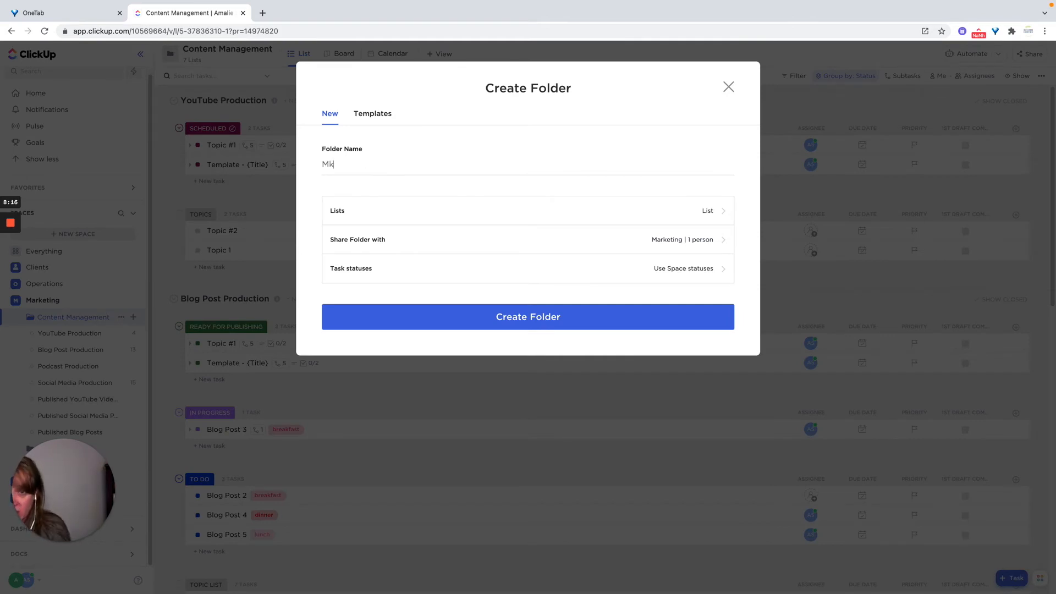
key(BackSpace)
key(BackSpace)
text(keting)
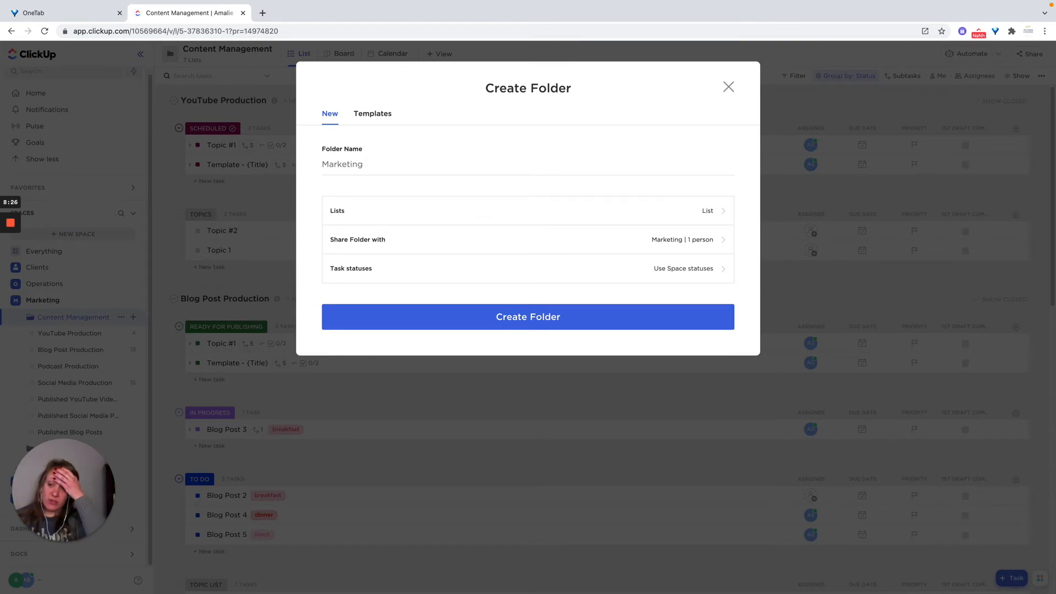
text(mater)
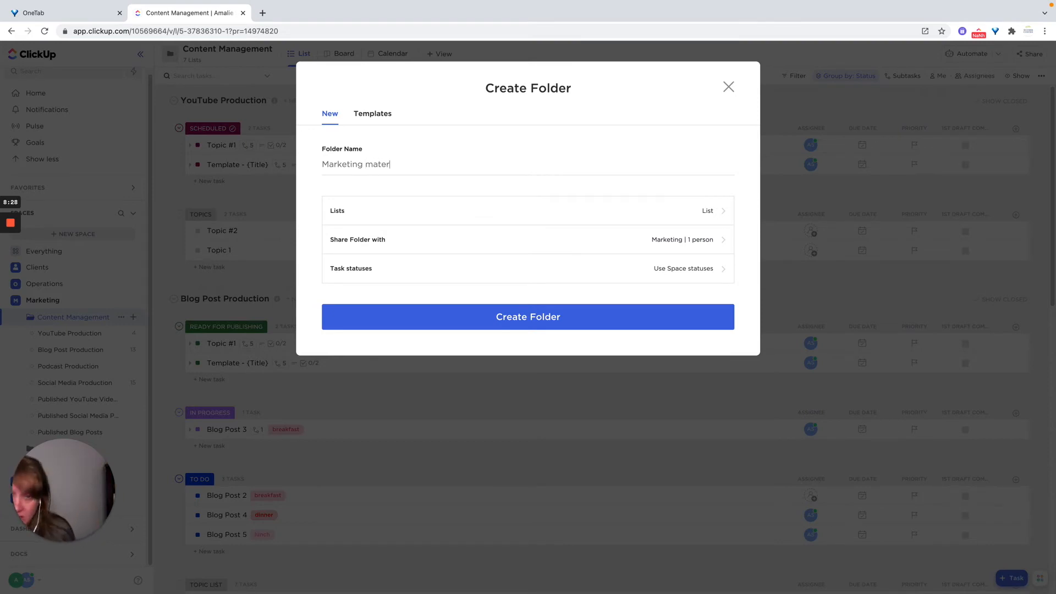
key(BackSpace)
key(BackSpace)
key(BackSpace)
key(BackSpace)
key(BackSpace)
text(Material)
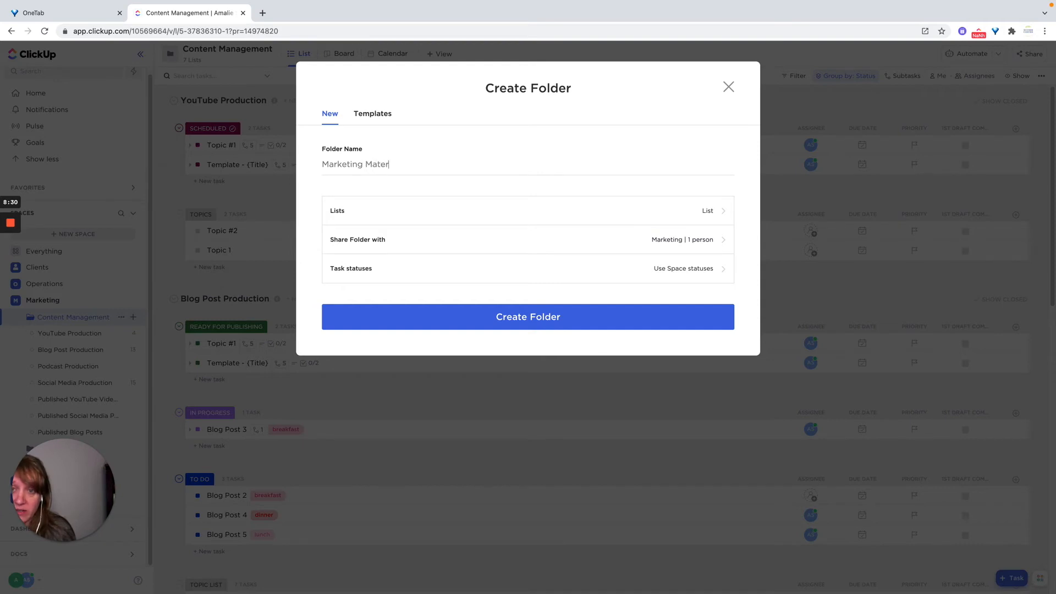
text(s)
key(Return)
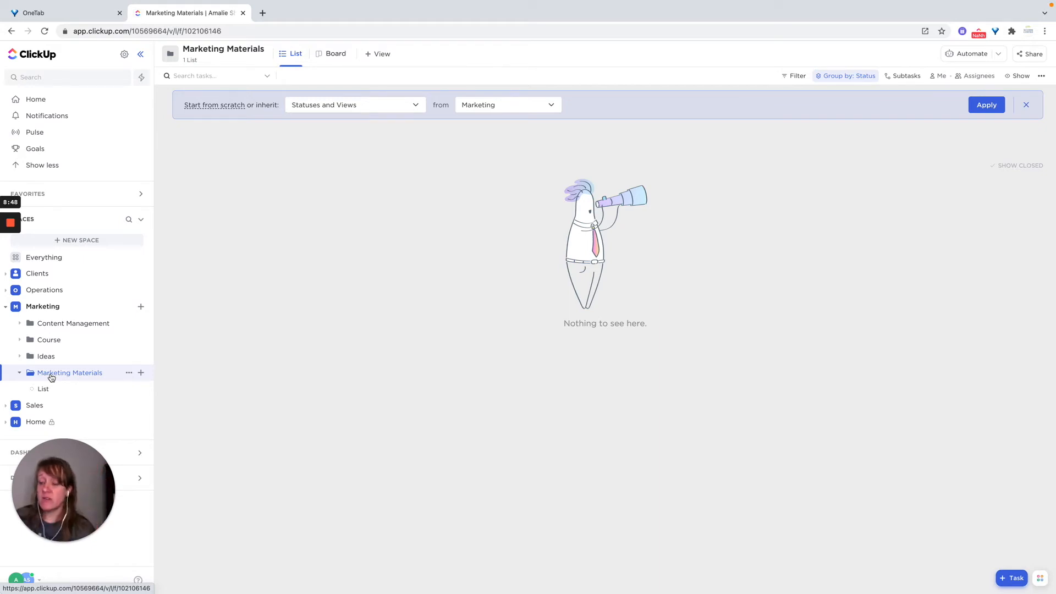
Rename the default list in the Marketing Materials folder as Marketing Templates
click(41, 390)
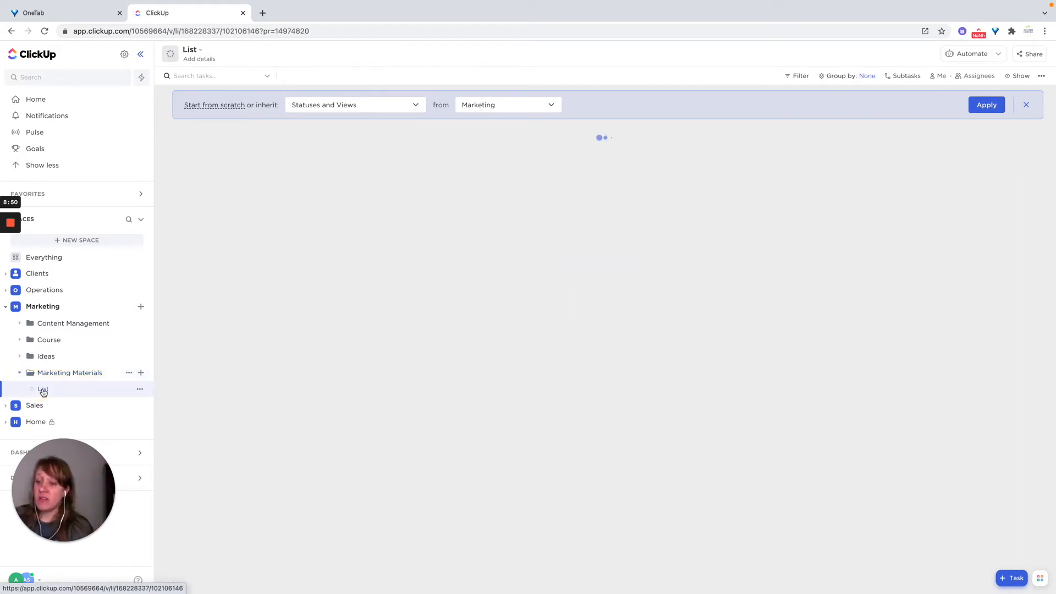
click(139, 392)
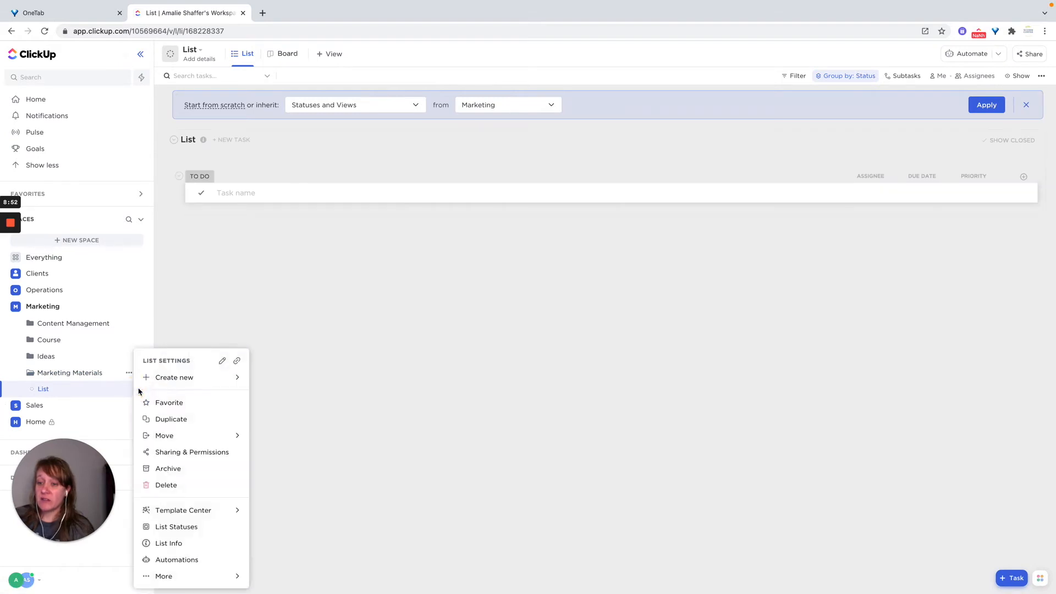
click(222, 361)
key(BackSpace)
key(BackSpace)
key(BackSpace)
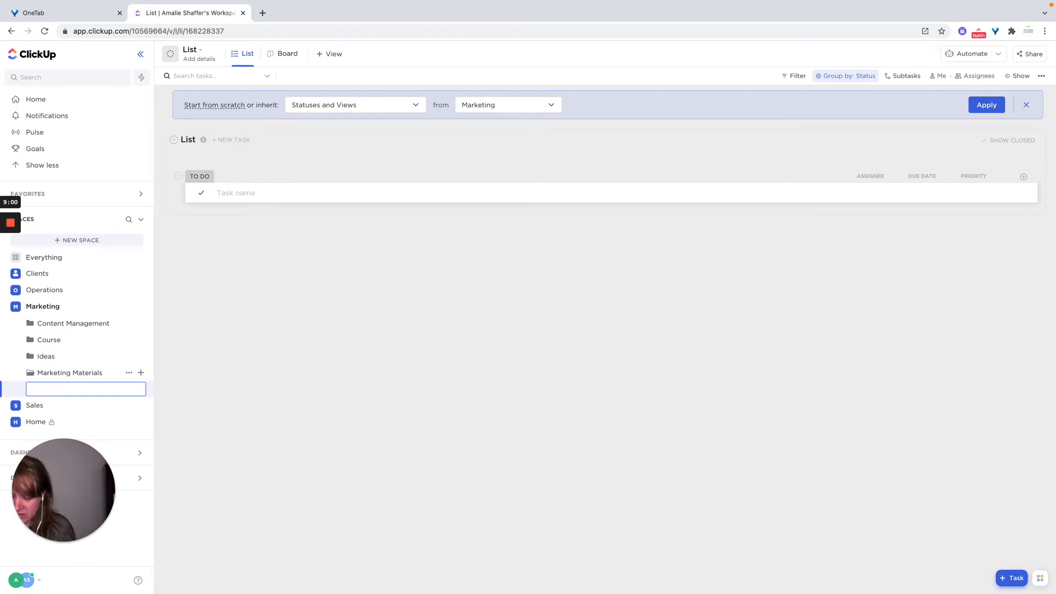
text(Templates)
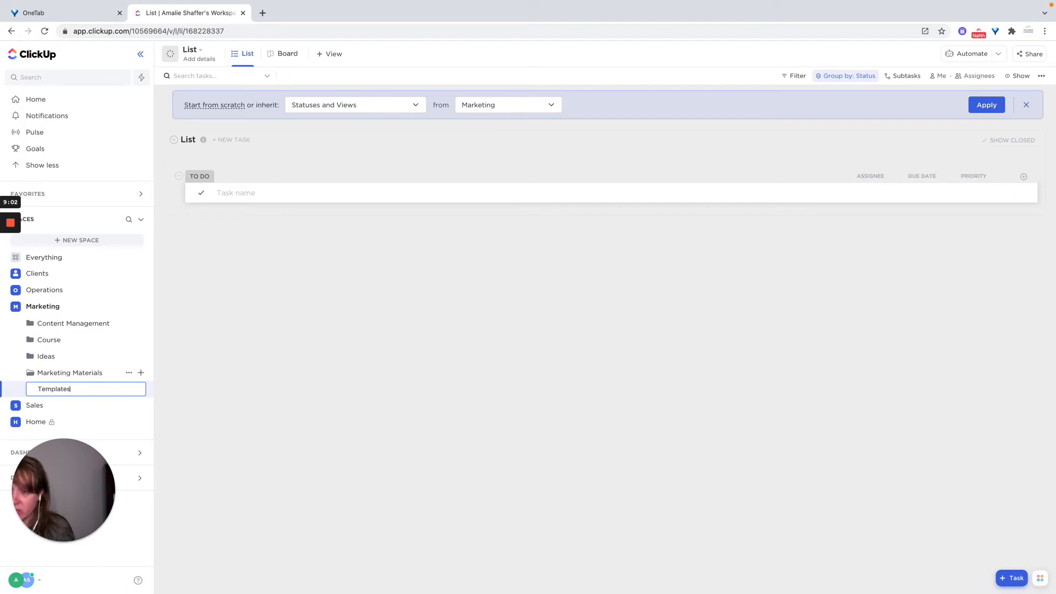
key(BackSpace)
key(BackSpace)
key(BackSpace)
key(BackSpace)
key(BackSpace)
key(BackSpace)
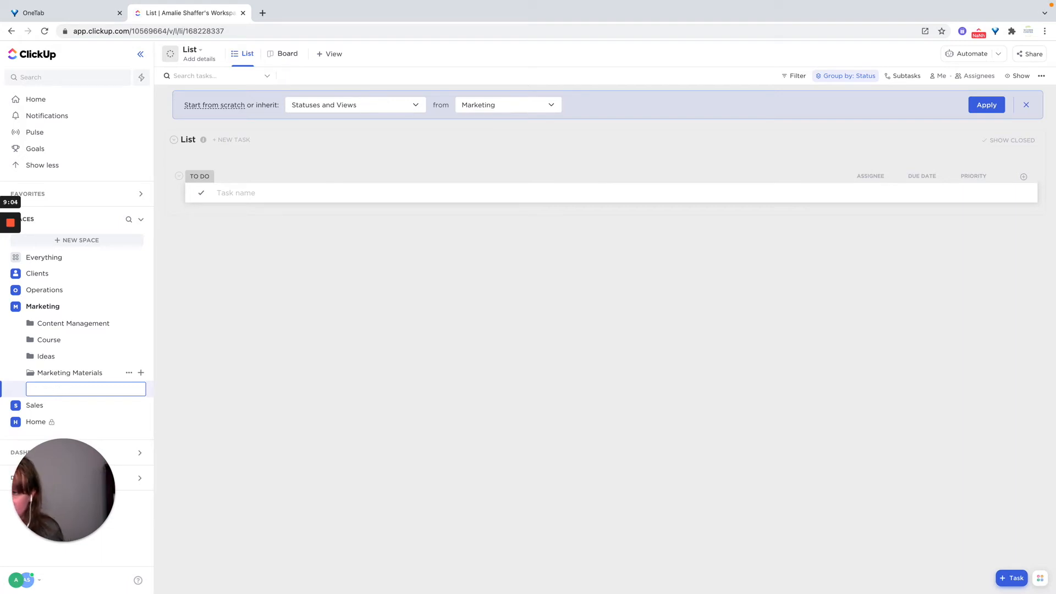
text(Makret)
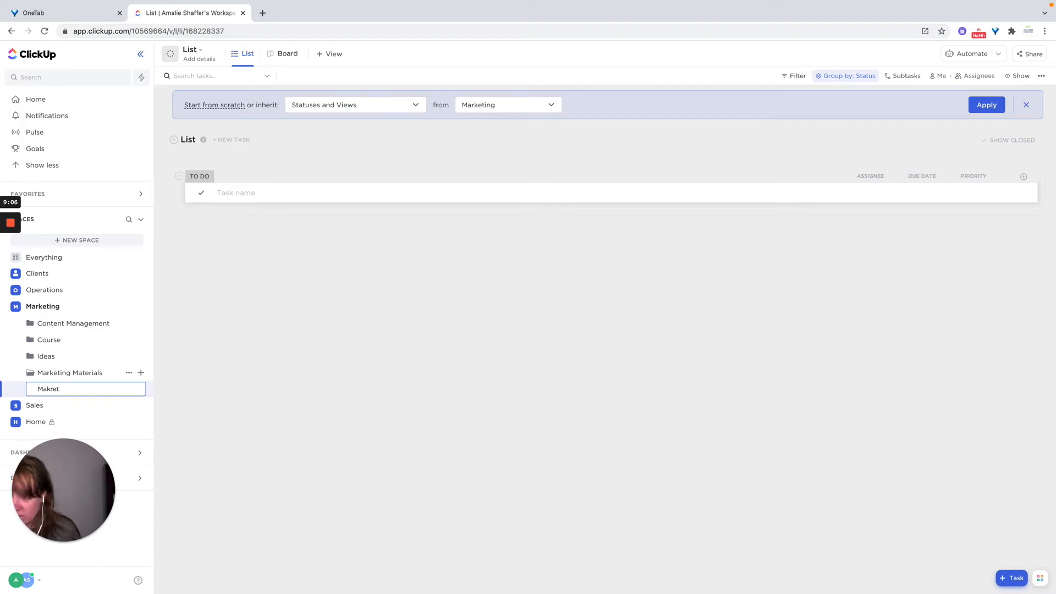
key(BackSpace)
key(BackSpace)
text(rketing Templates)
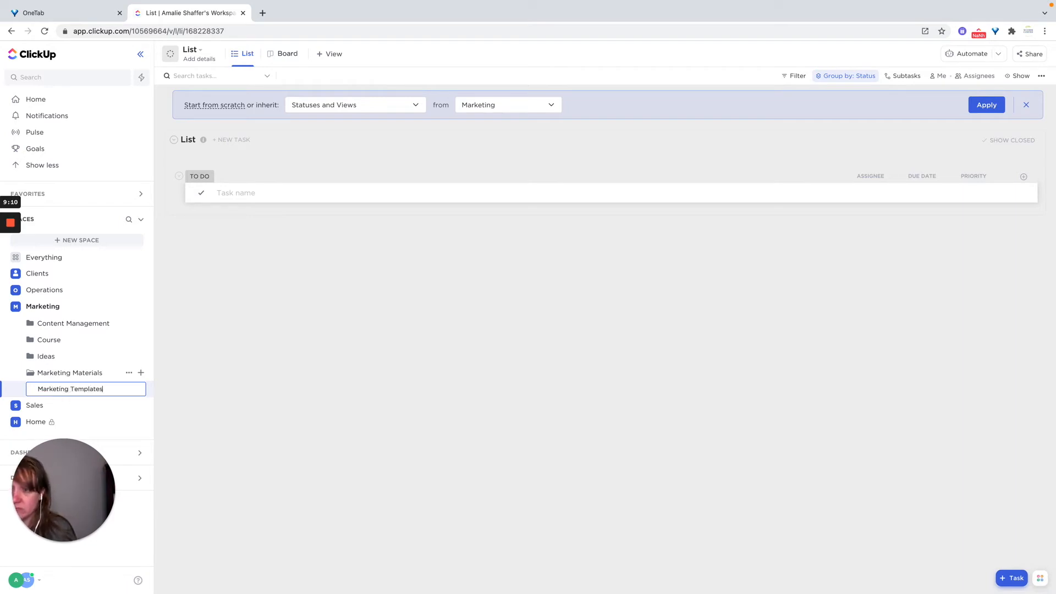
key(Return)
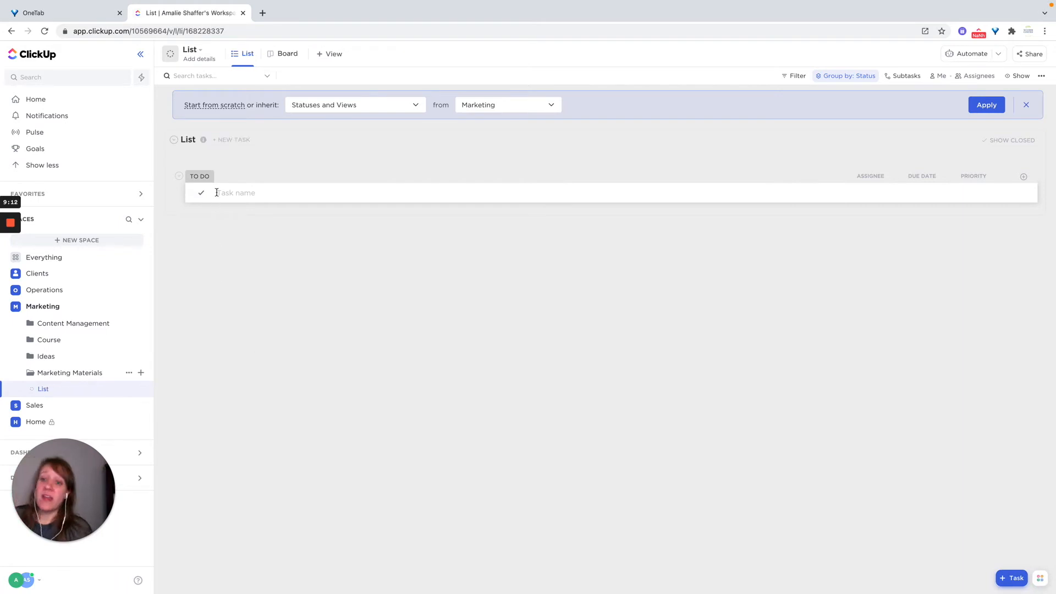
Add a task named Media/Onesheet to the list in the Marketing Materials folder
click(219, 194)
text(Media)
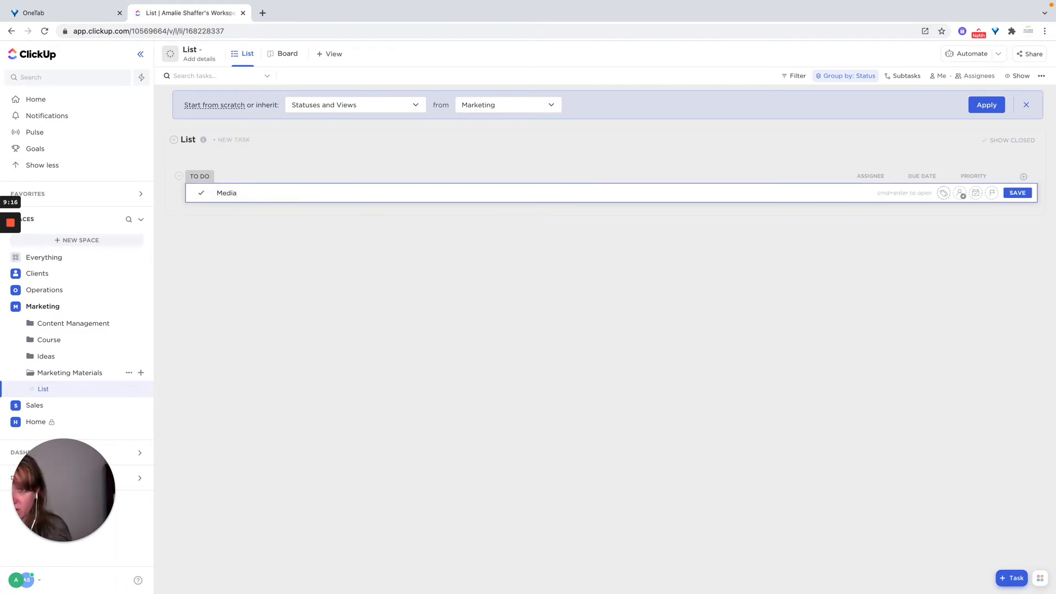
text(/Onesheet)
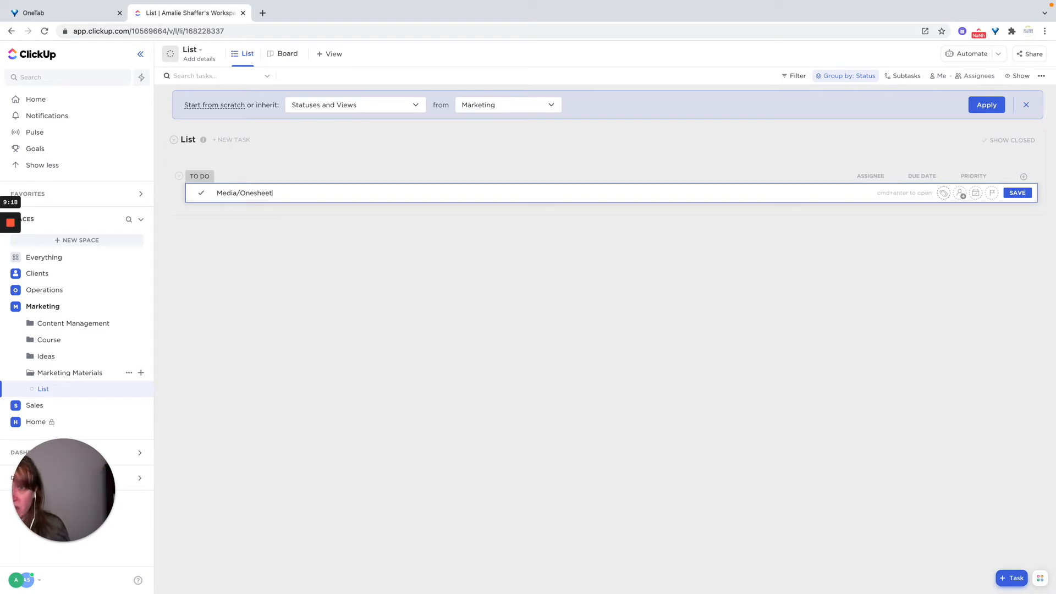
key(Return)
Add a second task named Branding Assets to the Marketing Templates list
text(Brandign As)
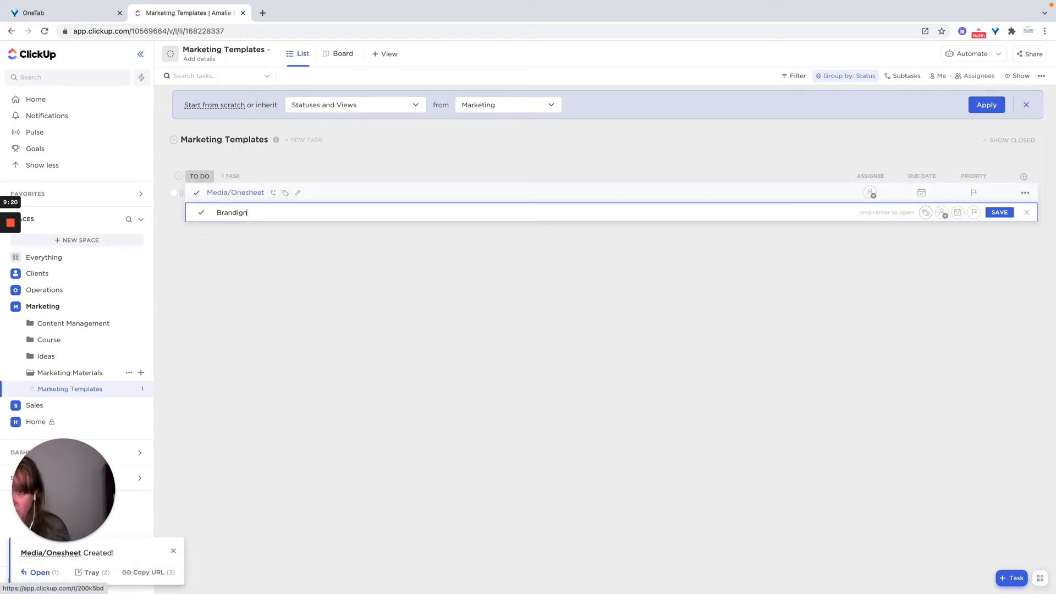
key(BackSpace)
key(BackSpace)
key(BackSpace)
key(BackSpace)
key(BackSpace)
text(ng A)
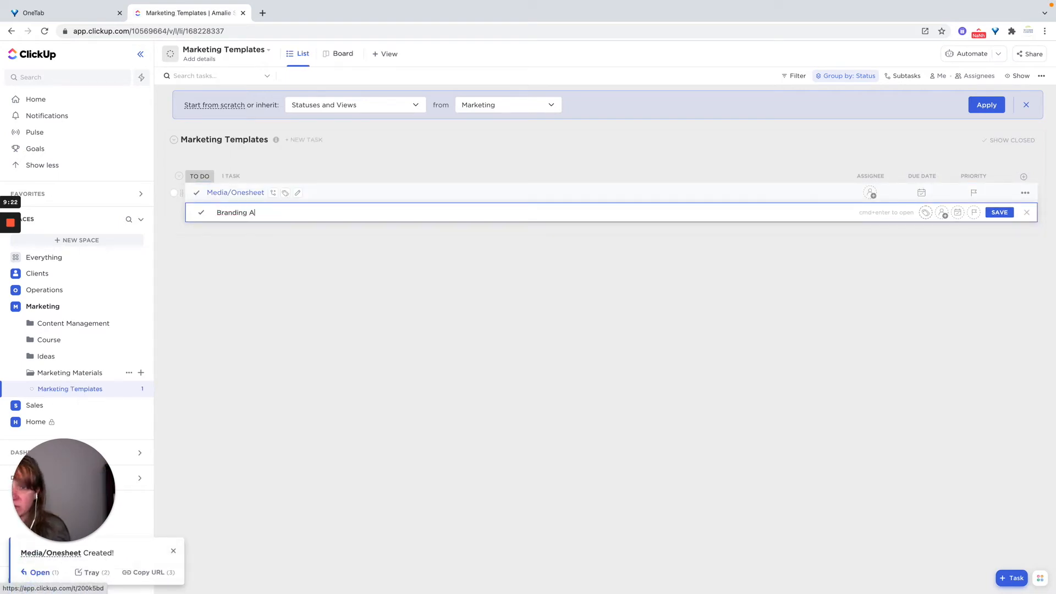
text(ssets)
key(Return)
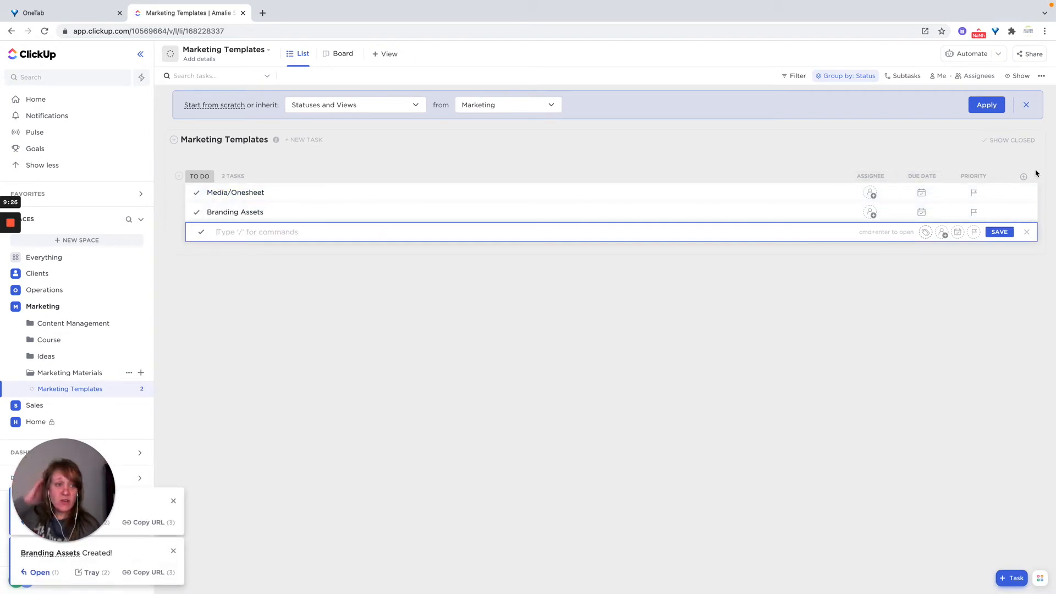
click(901, 330)
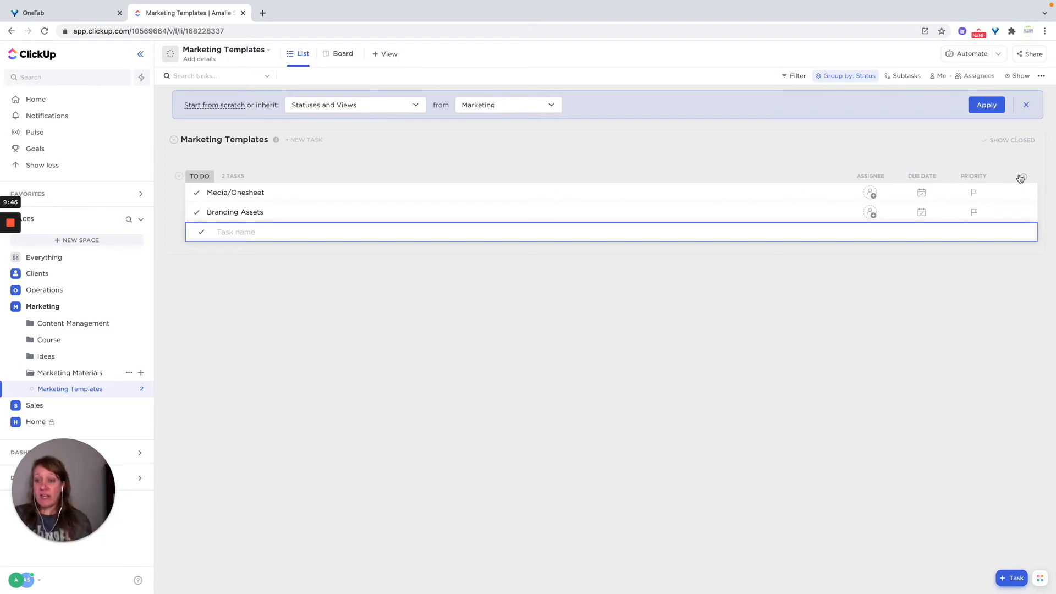
click(657, 441)
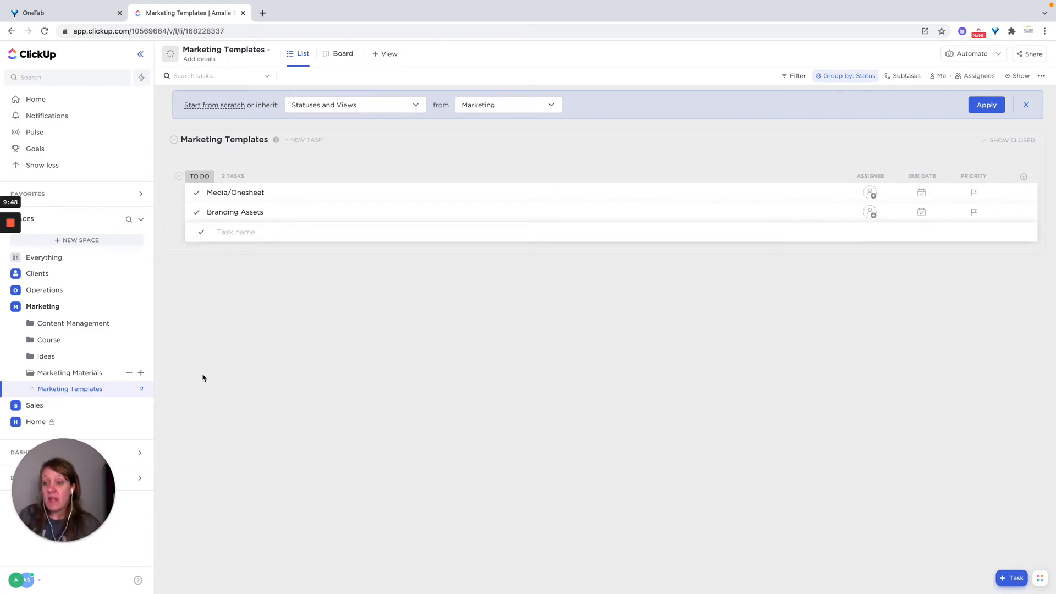
Check the Sales notes on the Everything whiteboard and create a folder named Affiliate Database in the Sales space
click(31, 408)
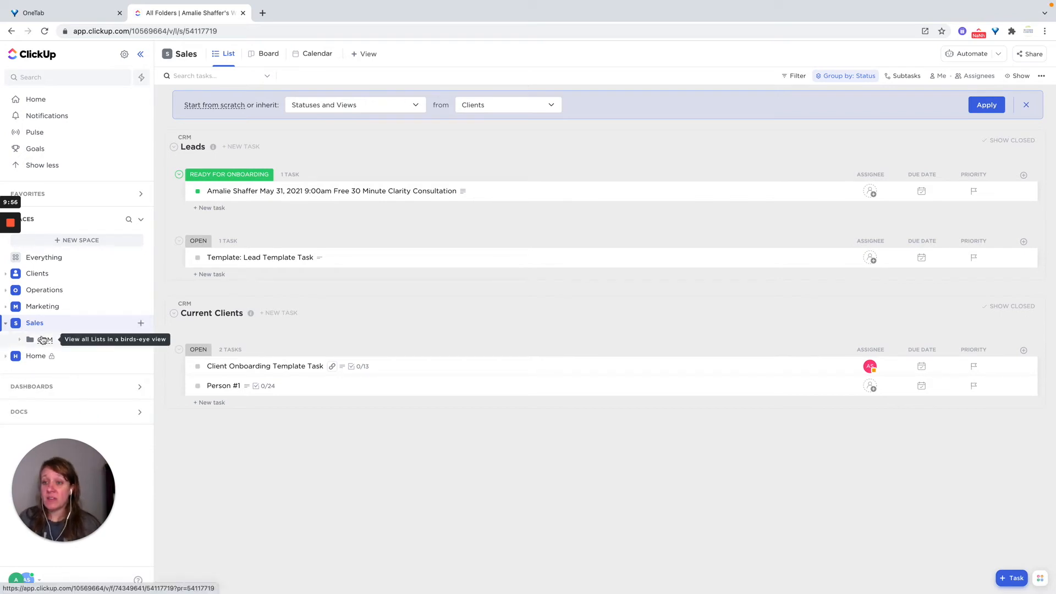
click(45, 258)
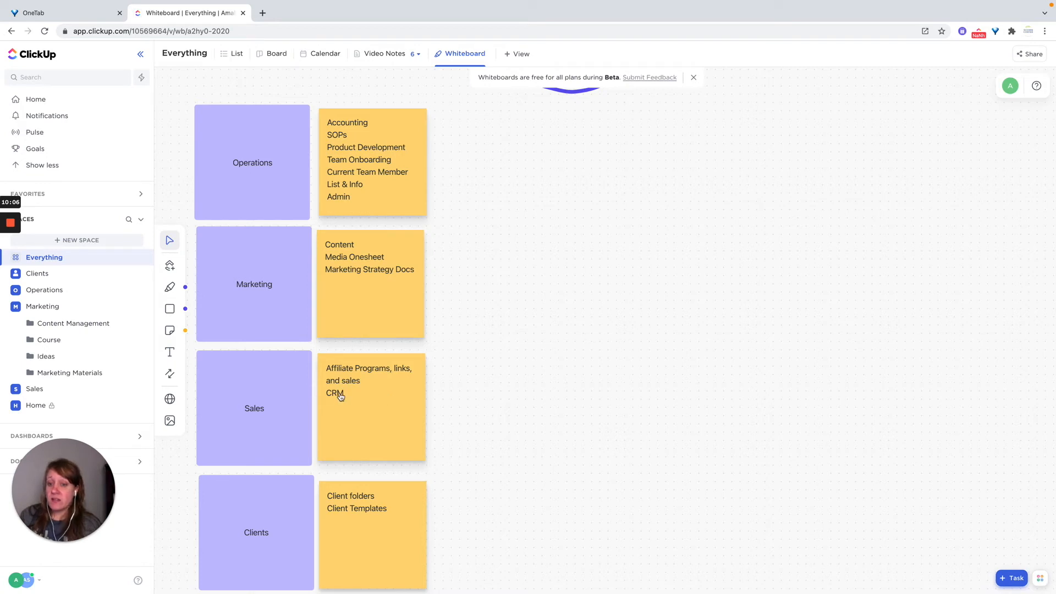
click(35, 390)
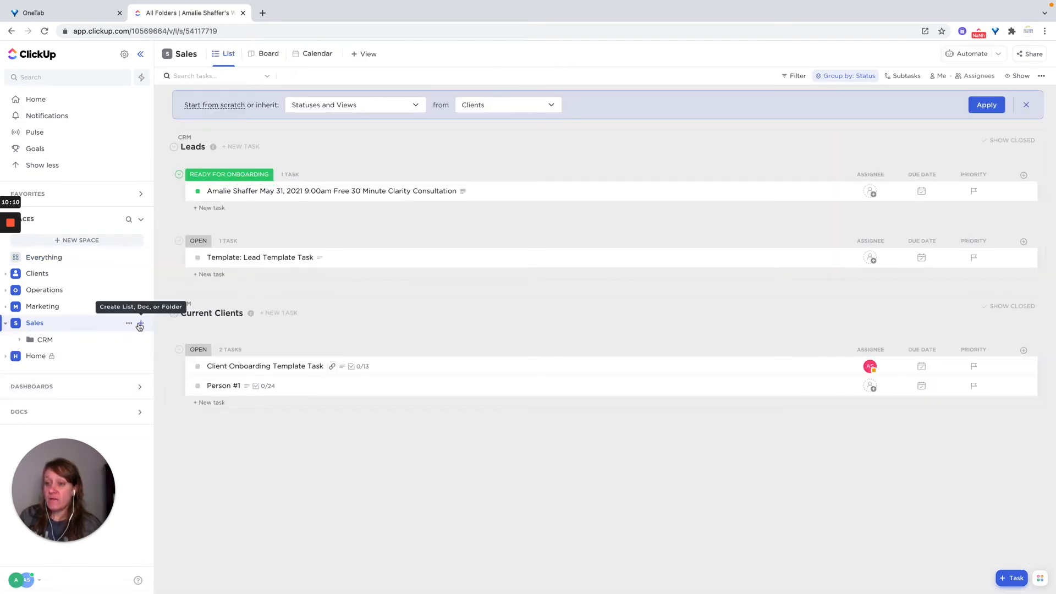
click(138, 326)
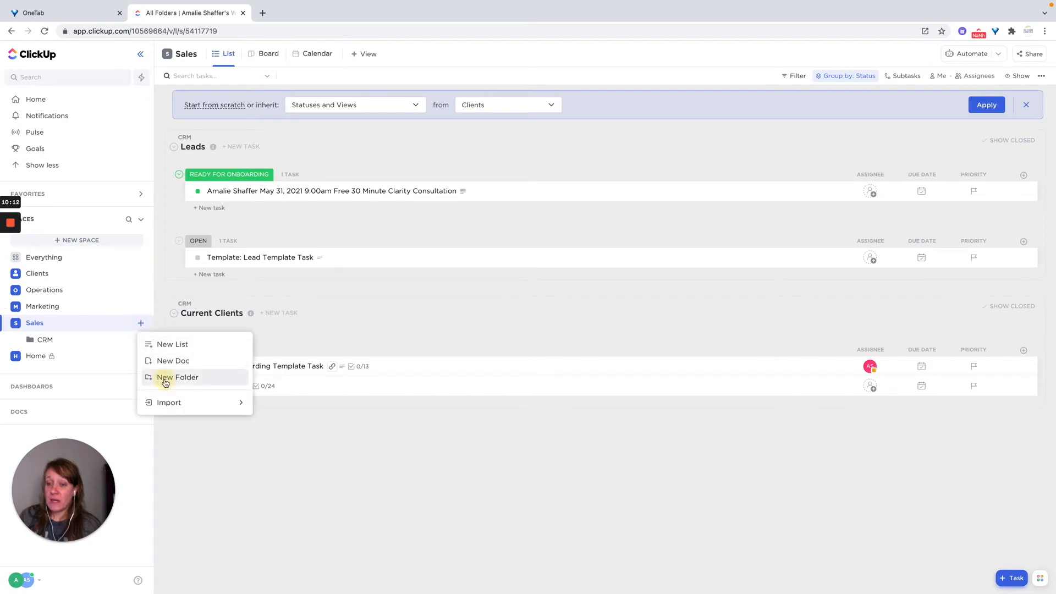
click(167, 377)
text(Affiliate Marke)
key(BackSpace)
key(BackSpace)
key(BackSpace)
key(BackSpace)
key(BackSpace)
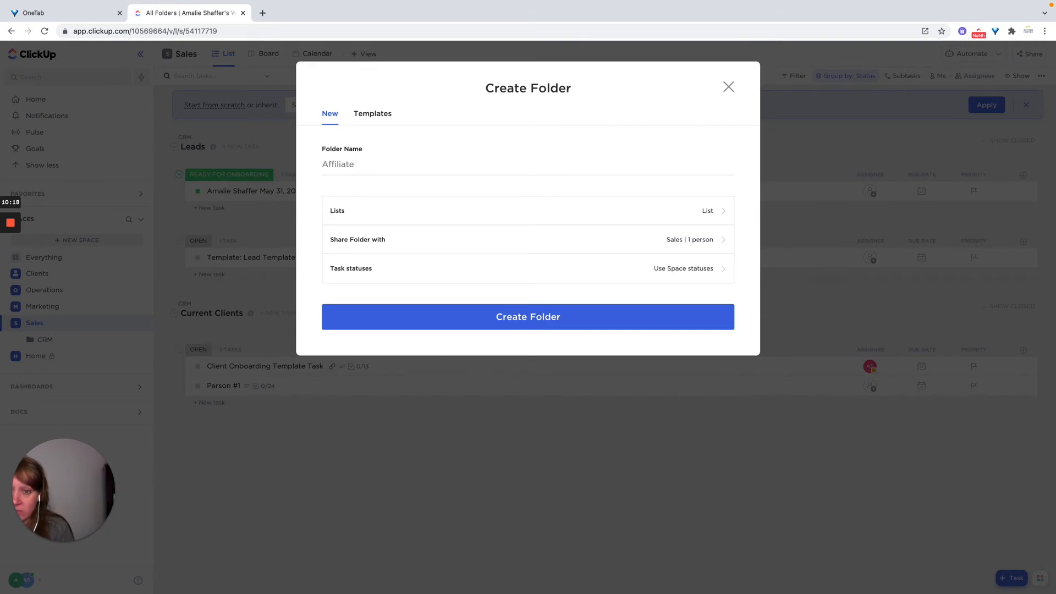
text(Database)
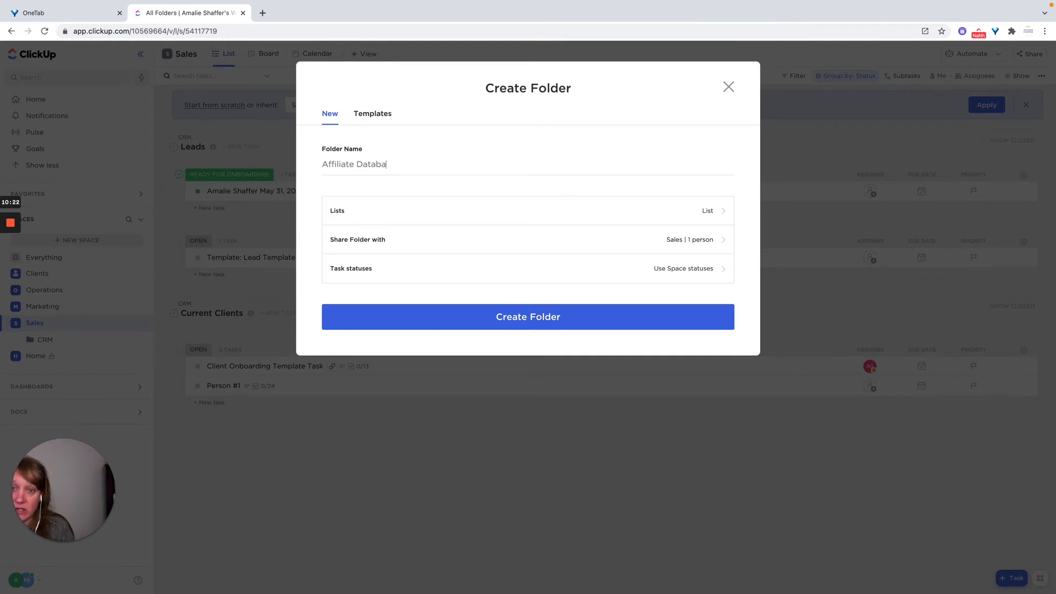
key(Return)
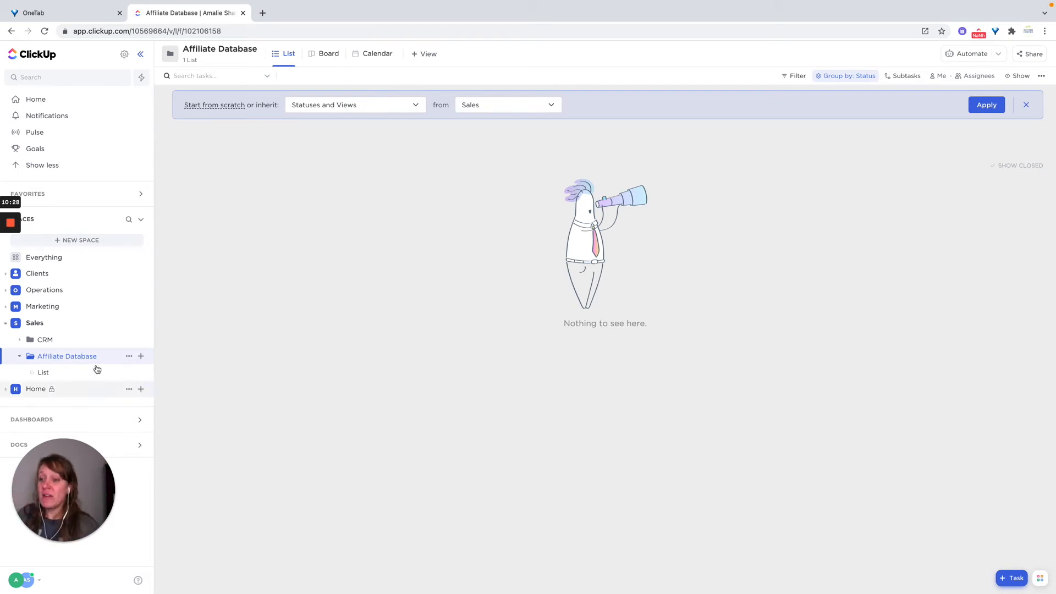
Rename the default list in the Affiliate Database folder as Affiliate Links
click(55, 372)
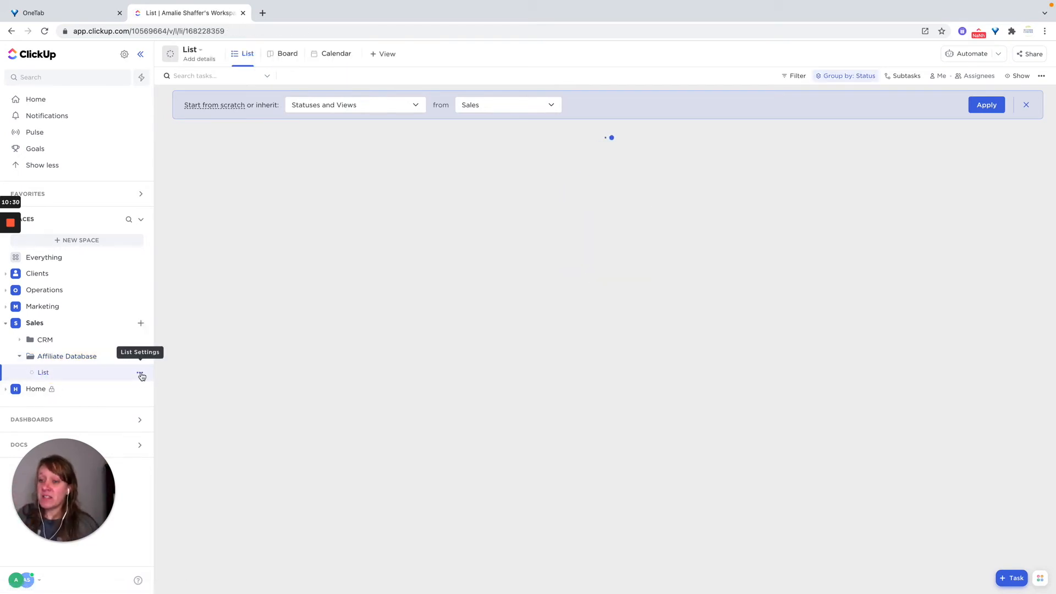
click(140, 373)
click(223, 362)
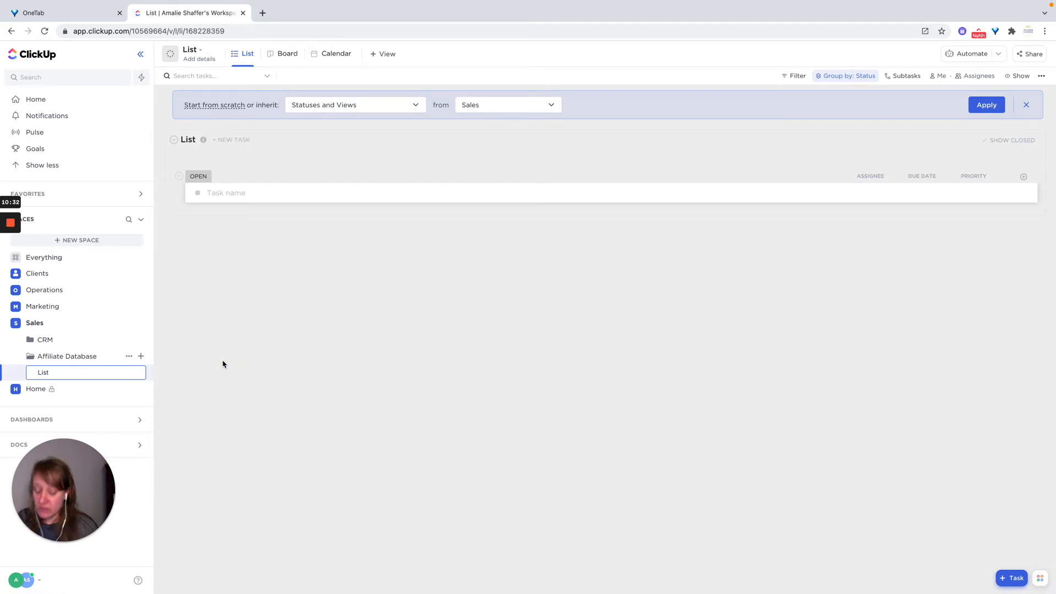
key(BackSpace)
text(Affiliate Link)
key(Return)
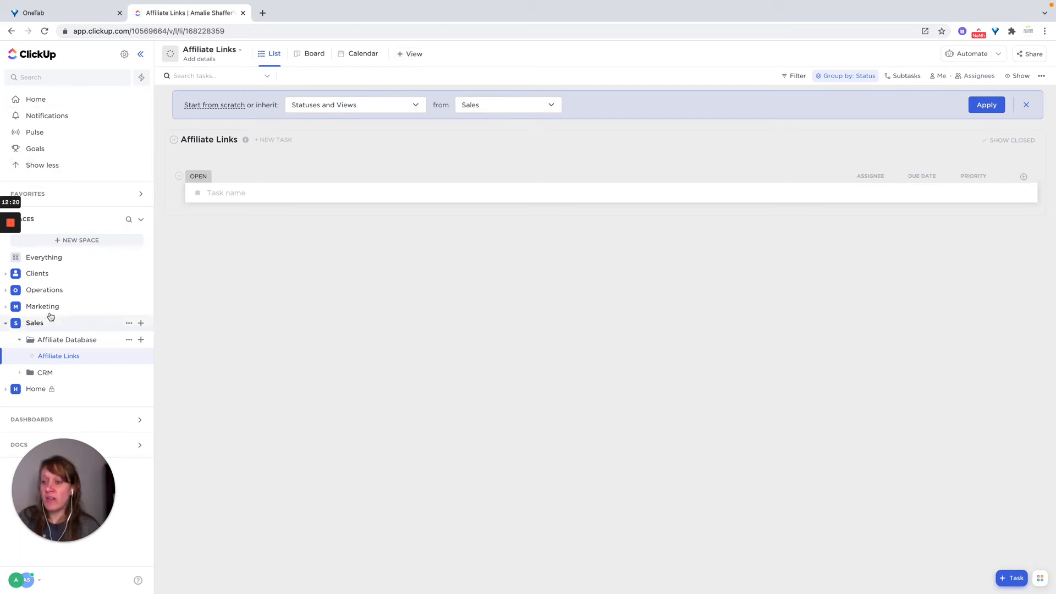
Switch the statuses of the list in the Operations space's SOPs folder from the space statuses to Custom
click(44, 292)
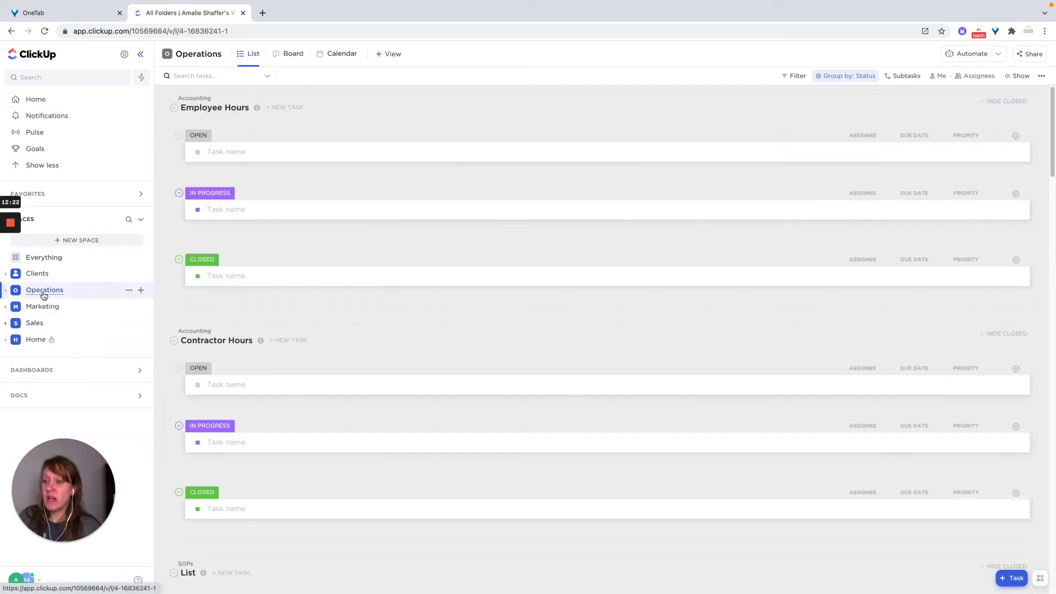
click(47, 325)
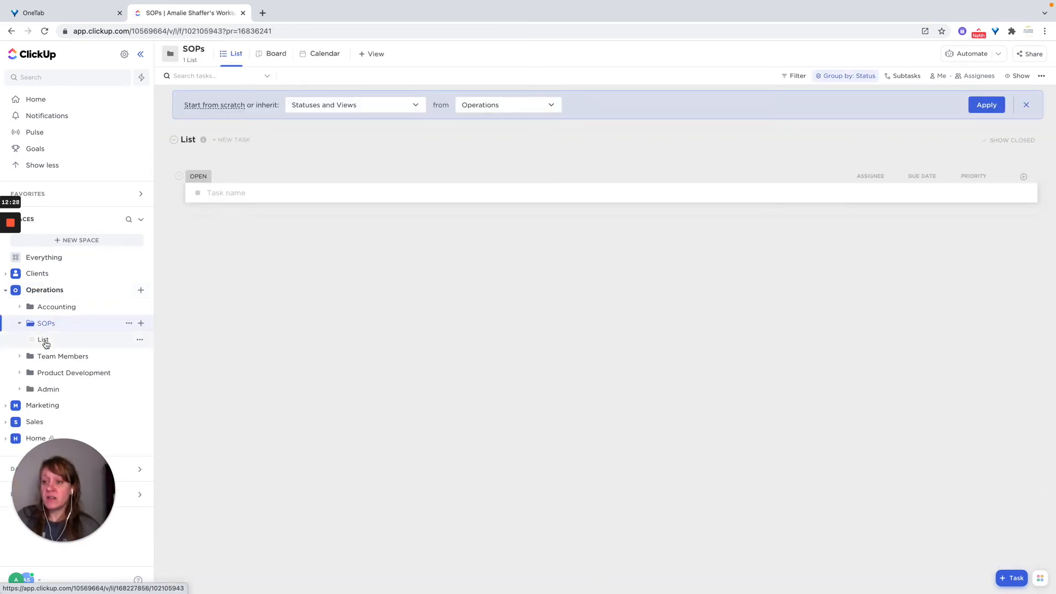
click(44, 341)
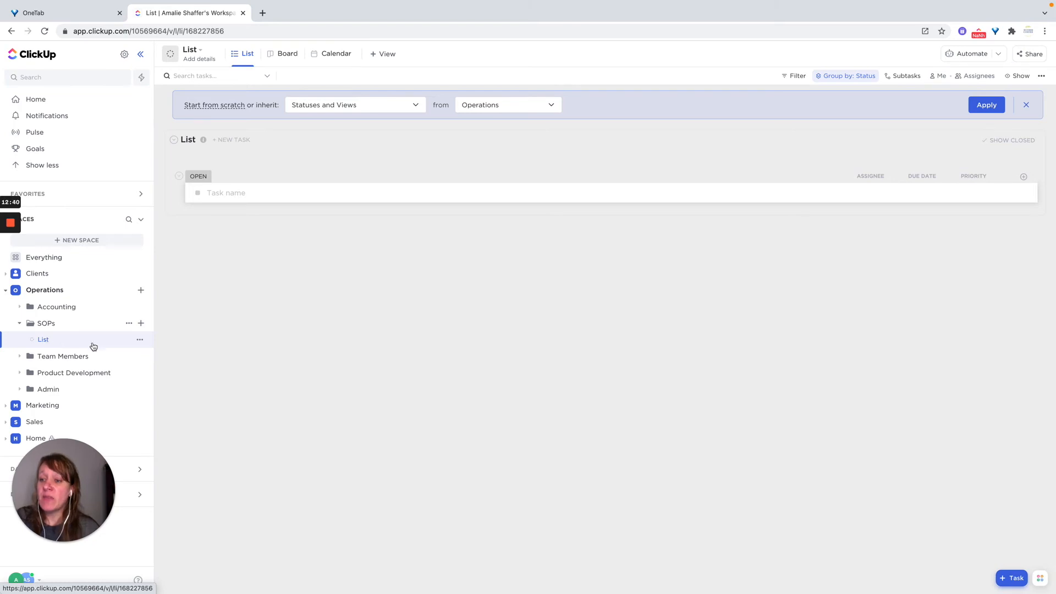
click(141, 340)
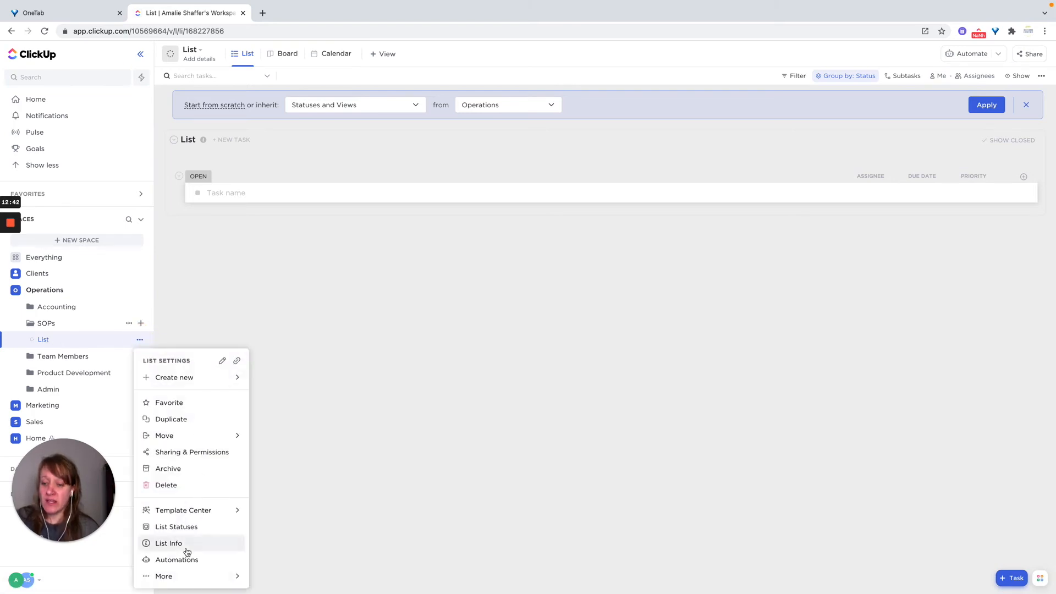
click(174, 527)
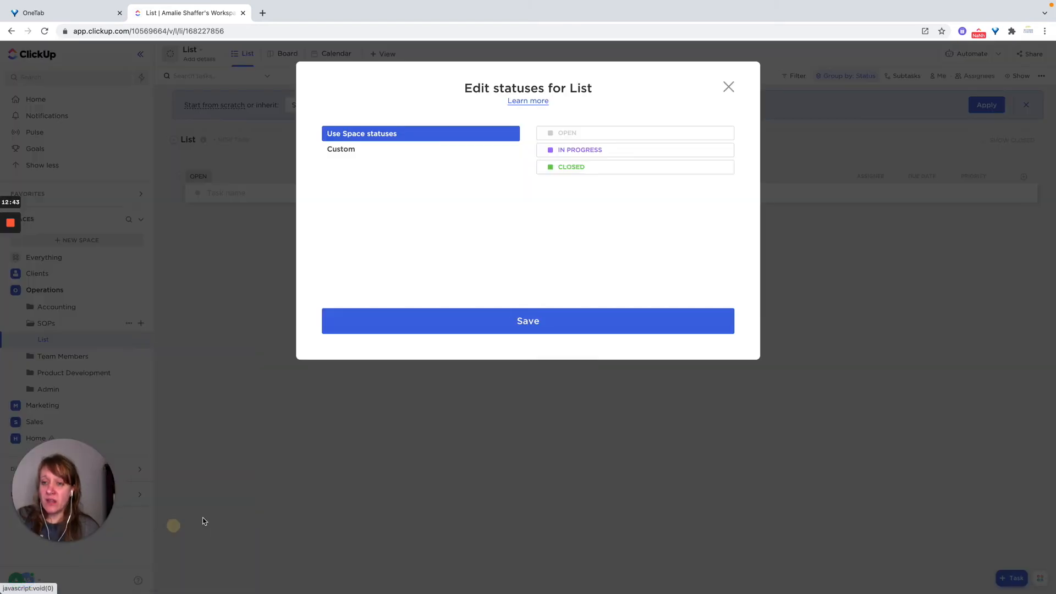
click(332, 152)
Rename the list's not-started status TO DO as SOPS
click(597, 150)
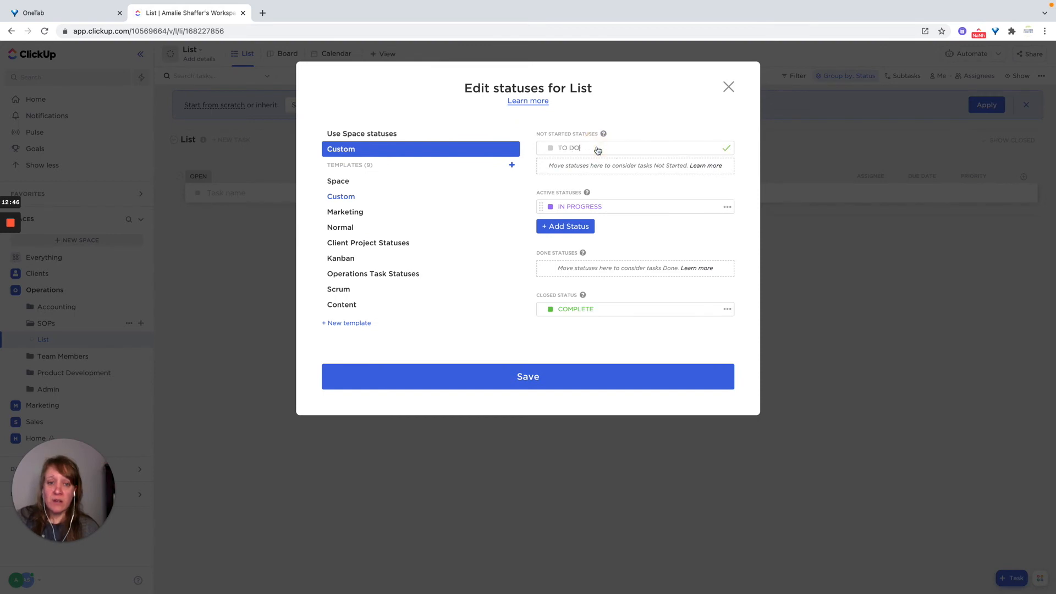
key(BackSpace)
key(BackSpace)
key(BackSpace)
key(BackSpace)
key(BackSpace)
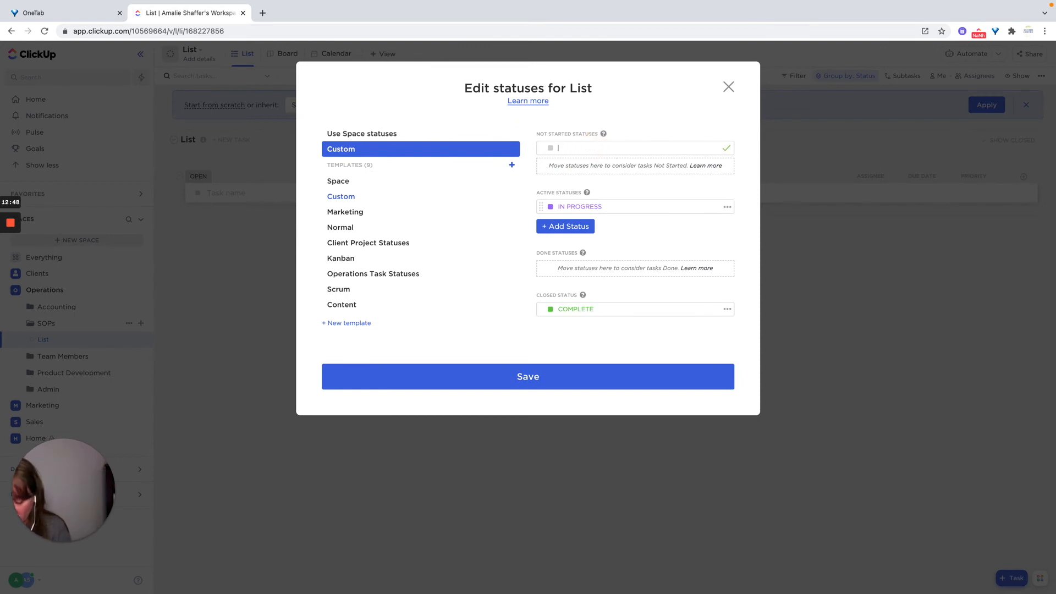
text(SOPS)
key(Return)
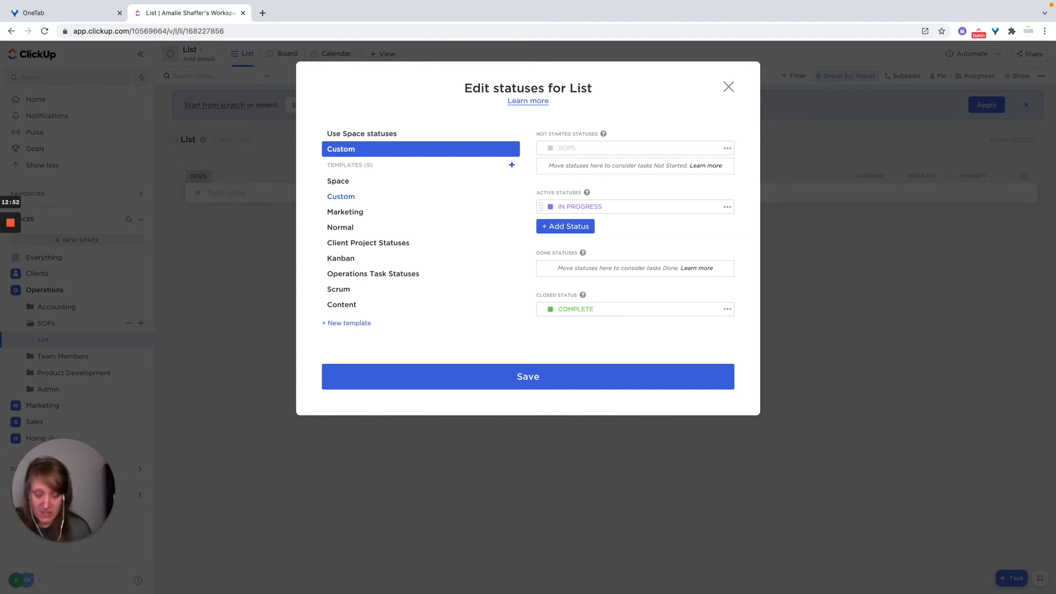
Rename the list's active status IN PROGRESS as NEED UPDATED
click(616, 207)
key(BackSpace)
key(BackSpace)
key(BackSpace)
key(BackSpace)
key(BackSpace)
key(BackSpace)
key(BackSpace)
key(BackSpace)
key(BackSpace)
key(BackSpace)
key(BackSpace)
text(NEED UPDATED)
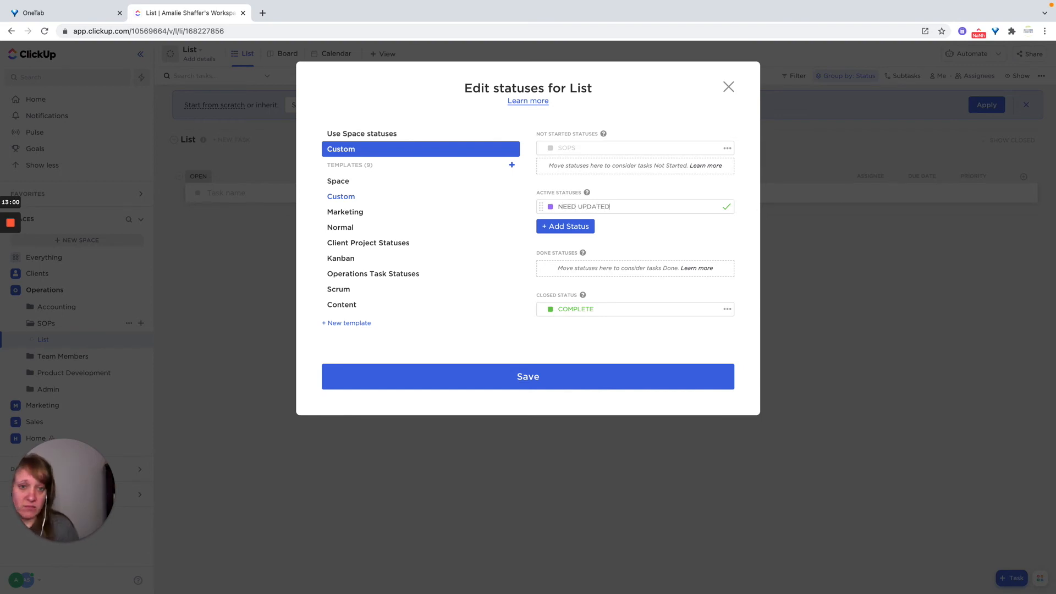
key(Return)
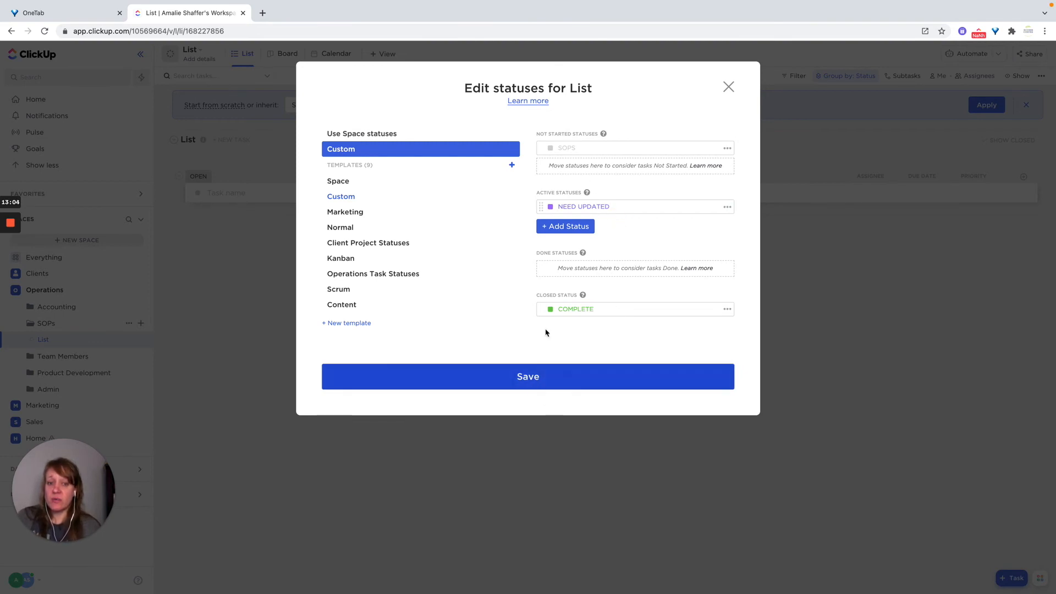
Save the list's custom statuses and turn on the display of empty statuses in the list view
click(547, 381)
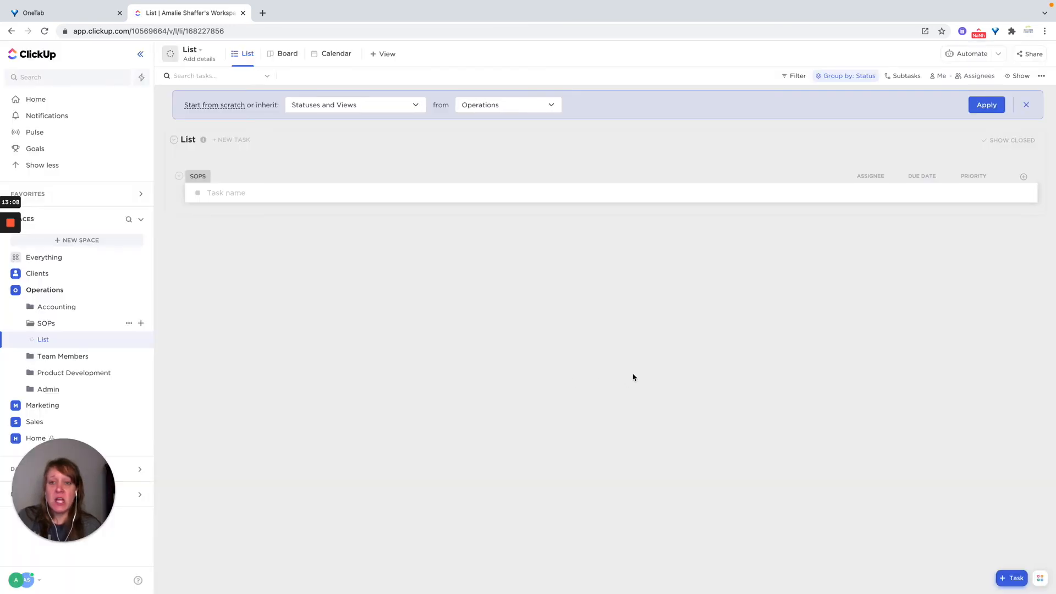
click(1013, 78)
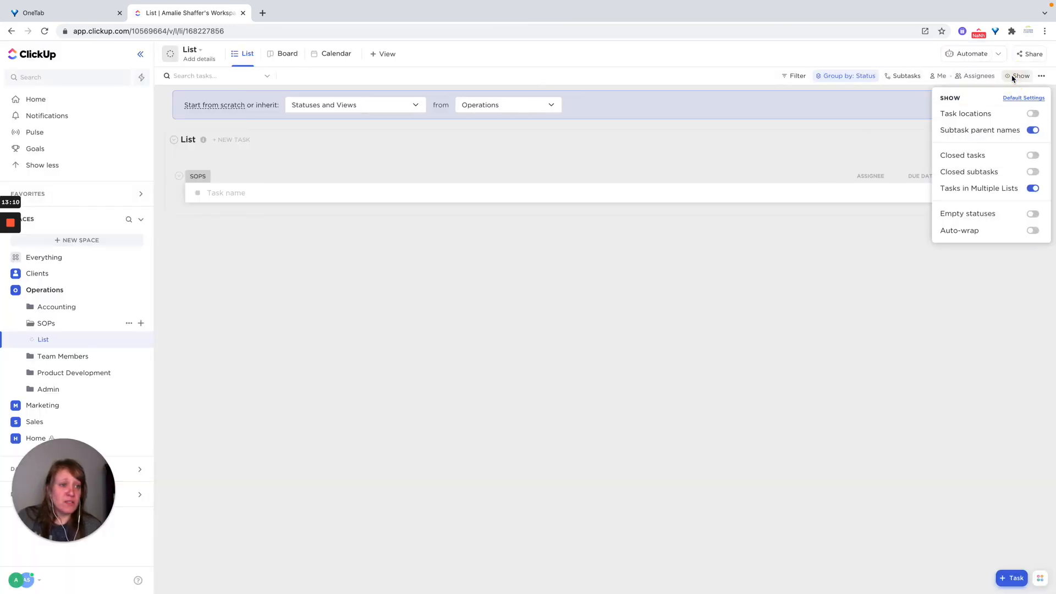
click(1029, 213)
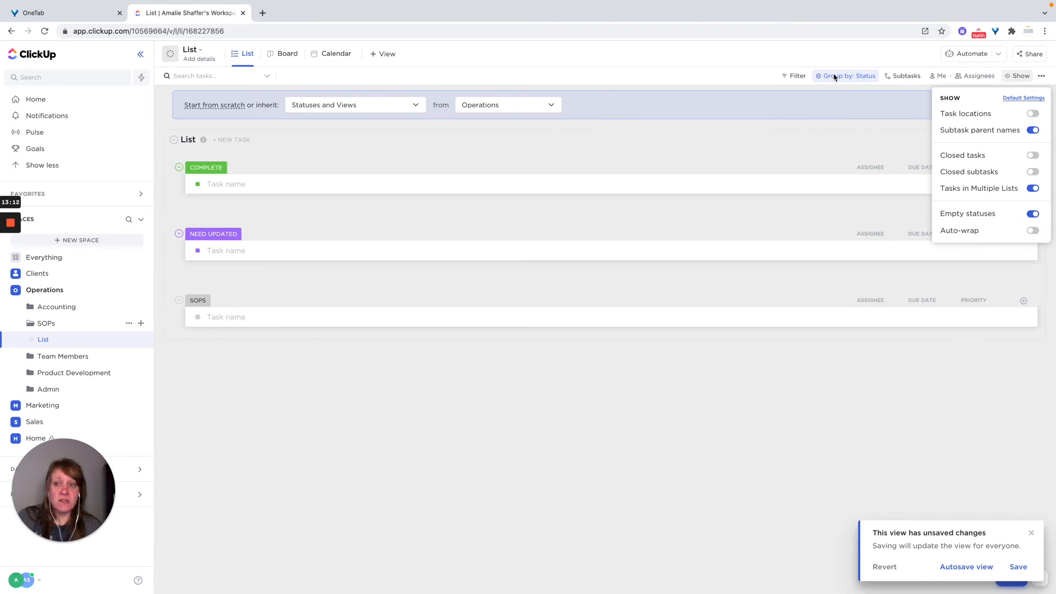
Reverse the order of the status groups so SOPS comes first and COMPLETE last, and save the view
click(832, 77)
click(831, 77)
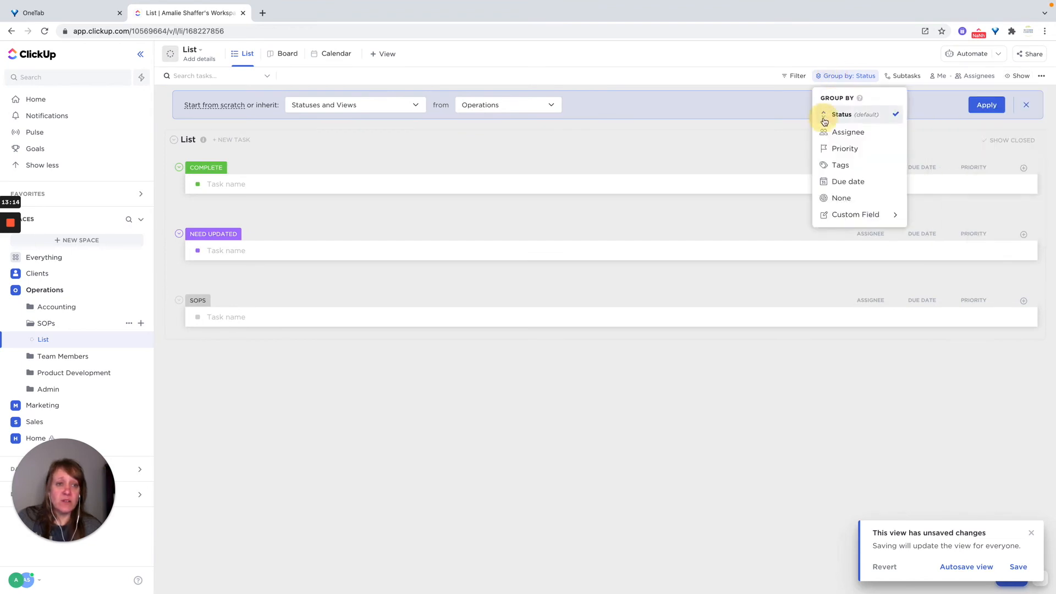
click(824, 116)
click(1018, 567)
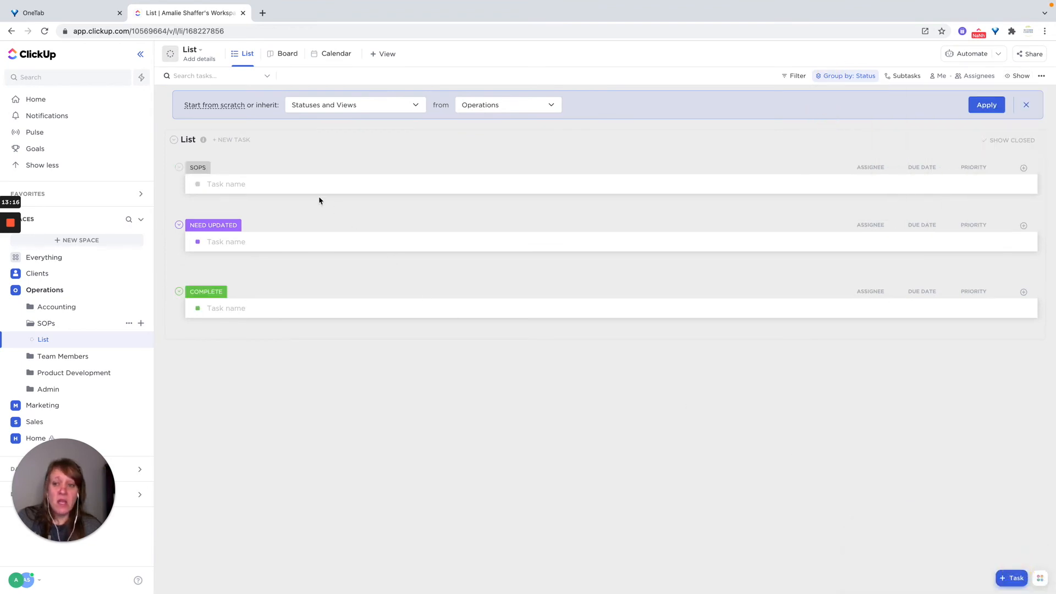
Add a task named SOP Name under the SOPS status
click(216, 184)
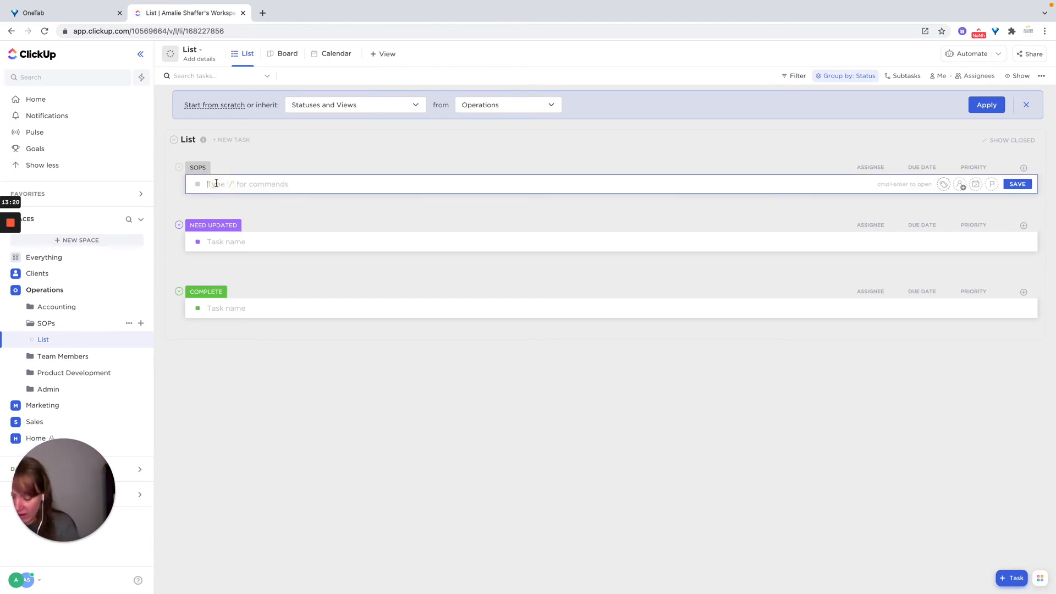
text(SOP Name)
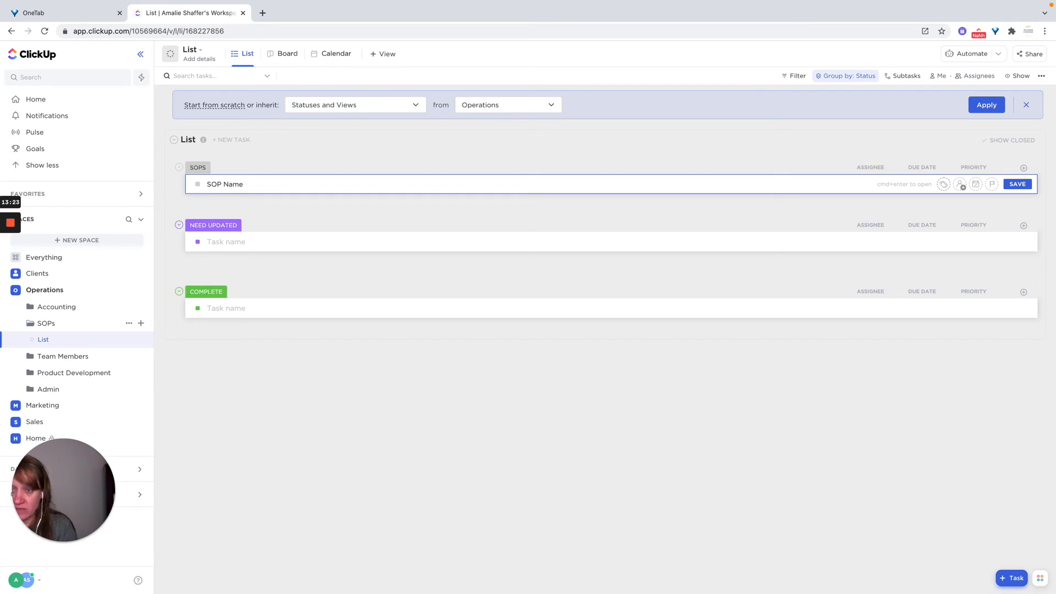
key(Return)
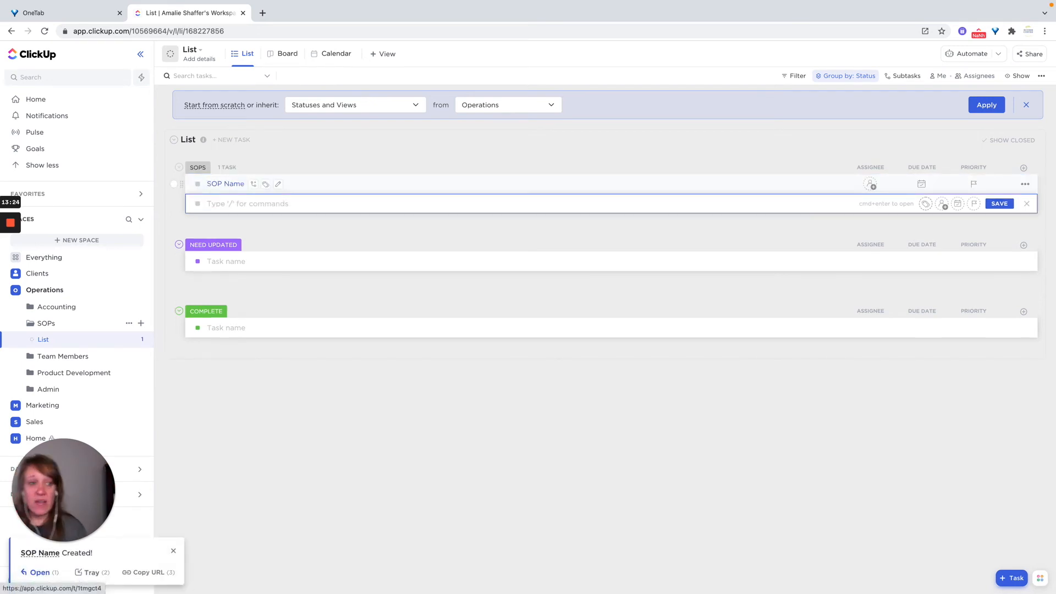
Add a Website custom field column named SOP Link to the list
click(1024, 167)
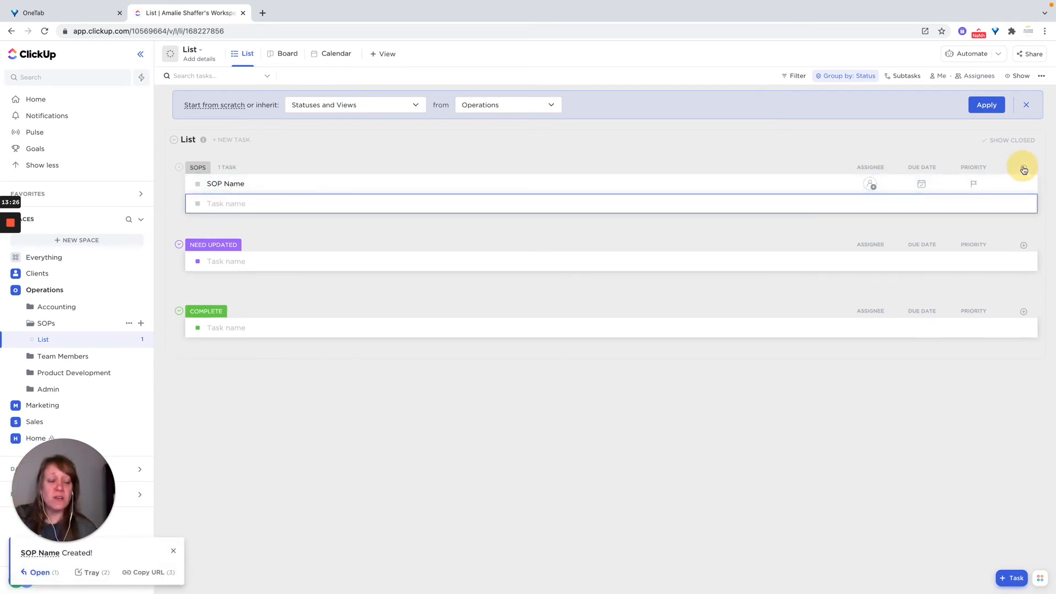
click(959, 434)
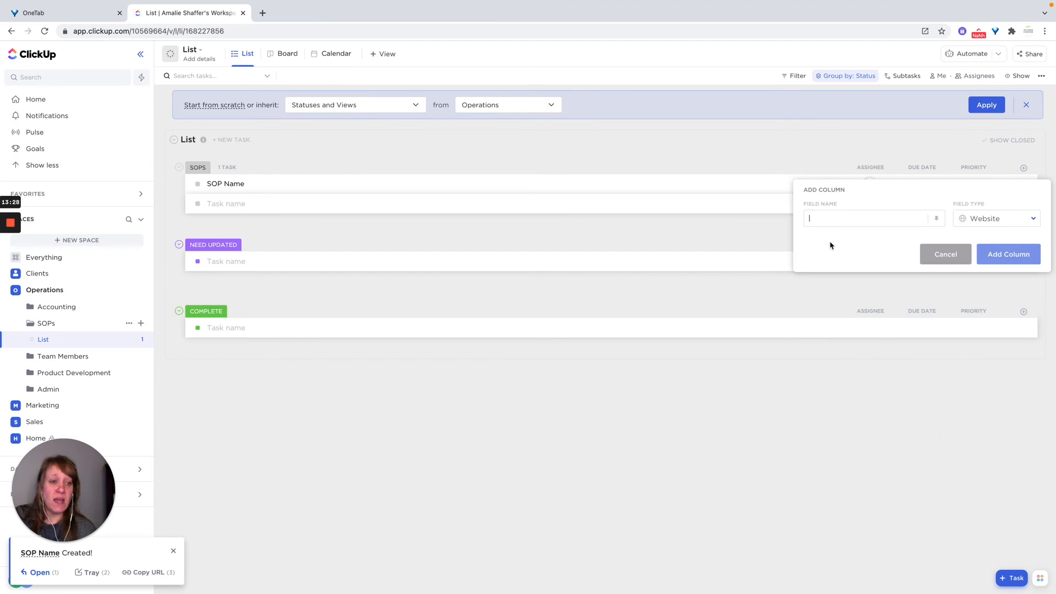
text(Link)
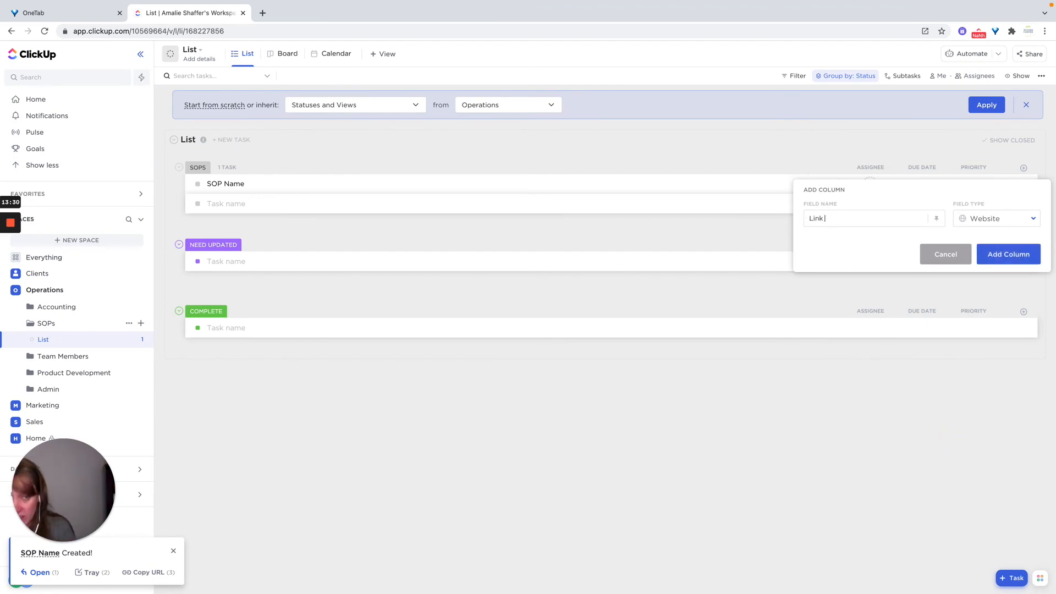
text(SOp Link)
key(Return)
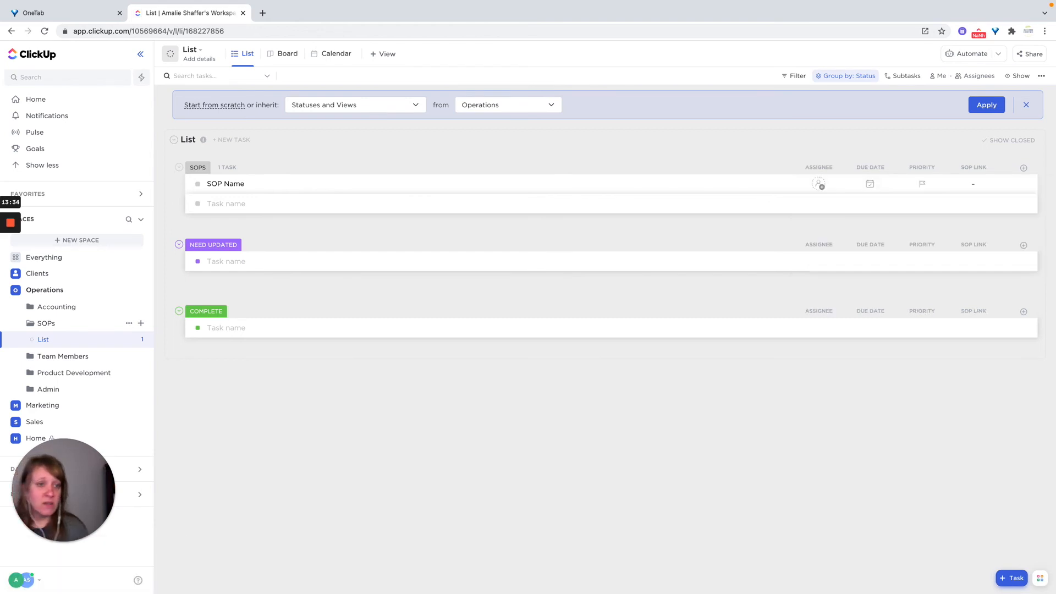
Add a Website custom field column named Video Link to the list
click(1024, 168)
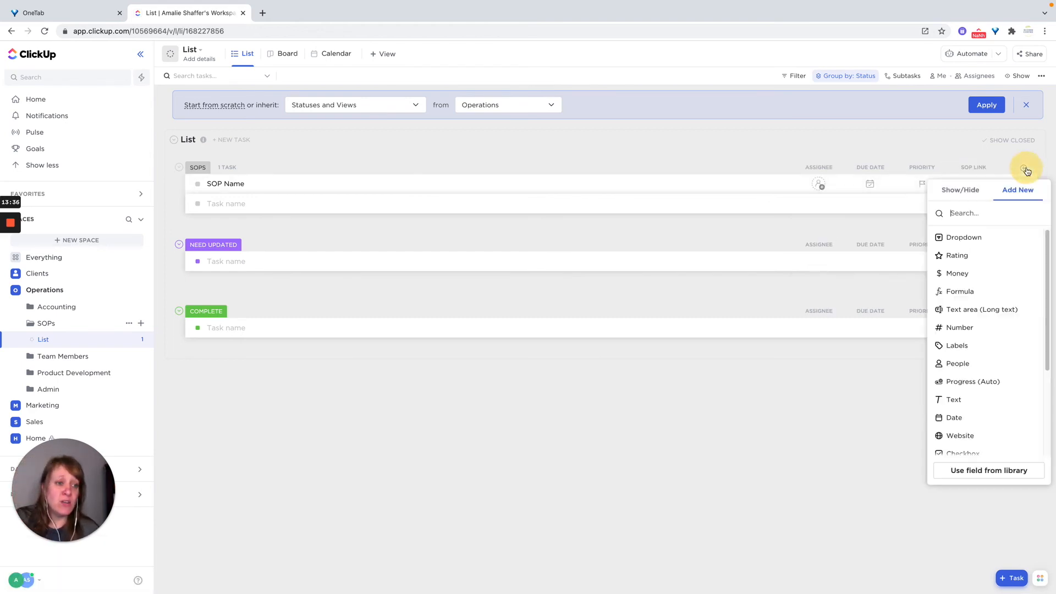
click(959, 435)
text(Video Link)
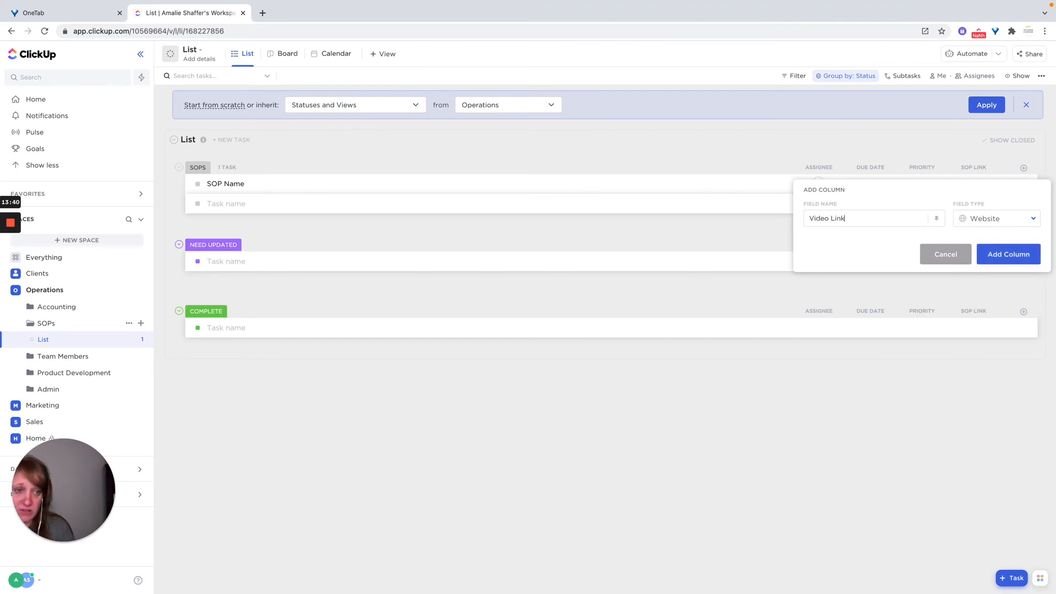
key(Return)
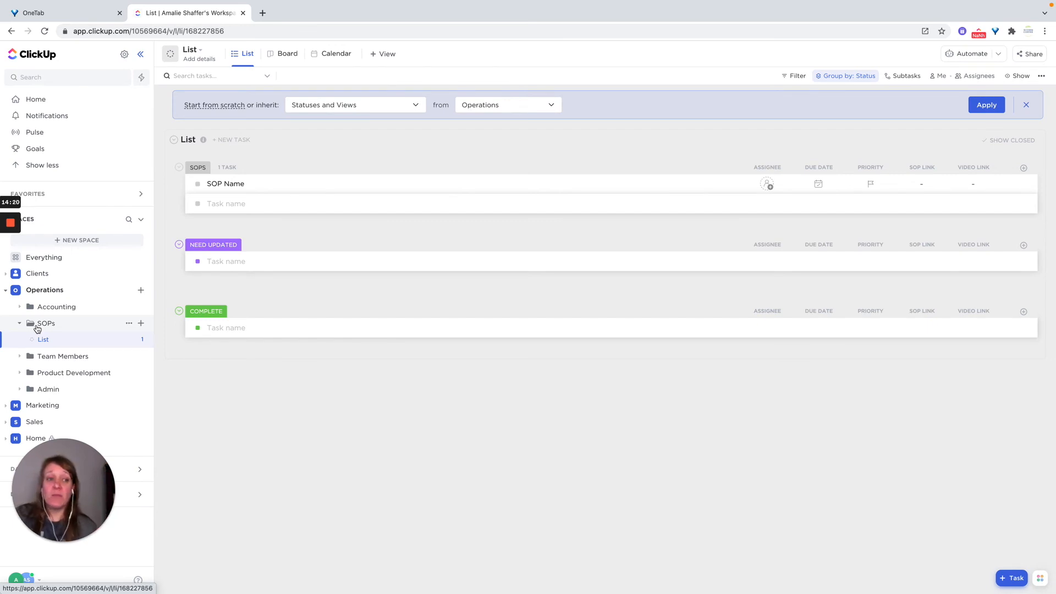
Add a Website custom field column named Main SOP Folder to the list
click(1025, 169)
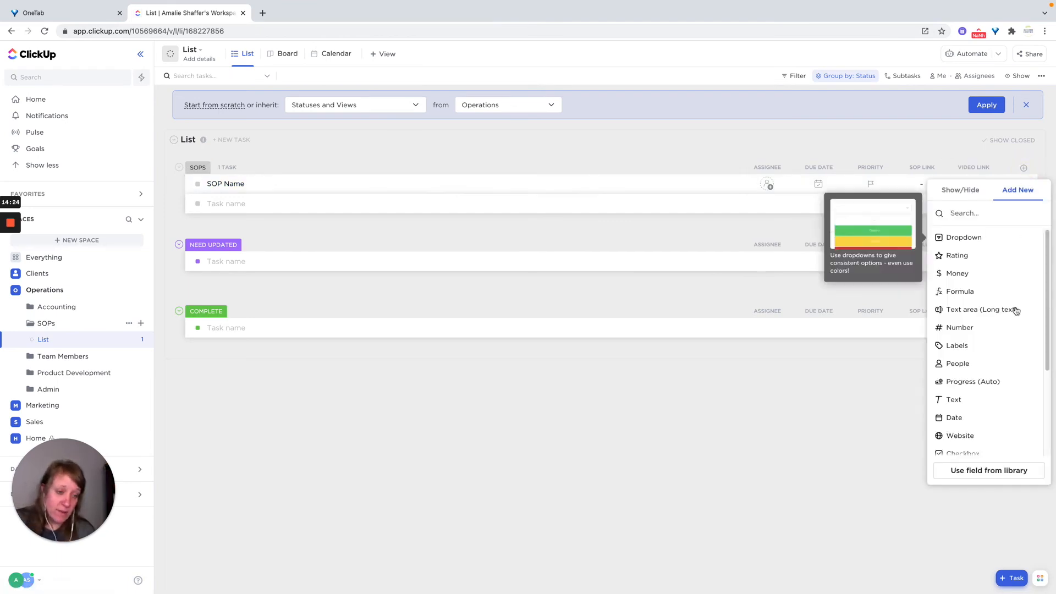
click(964, 437)
text(M)
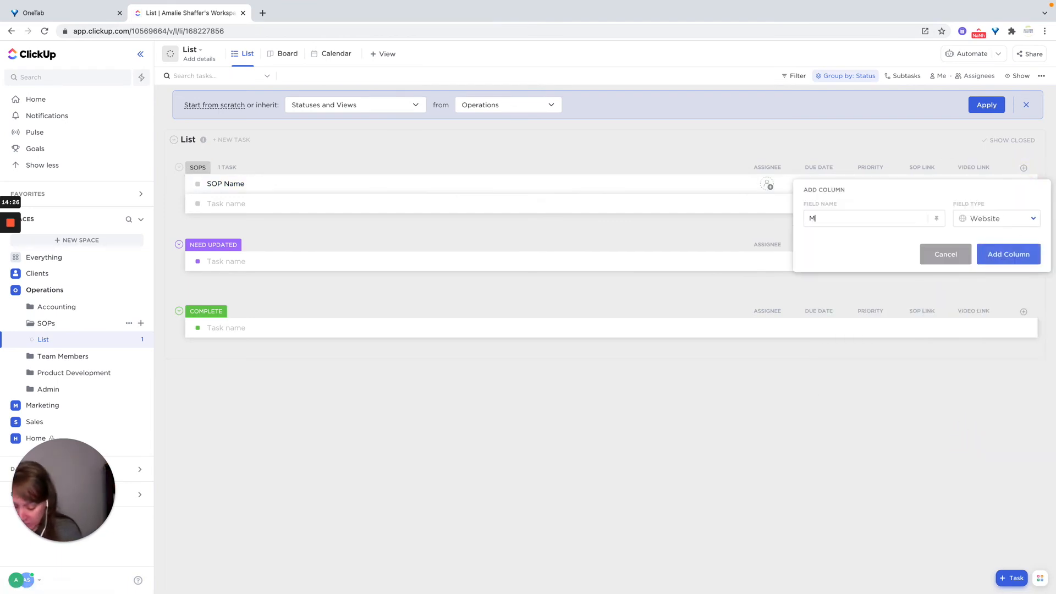
text(ain SOP Folder)
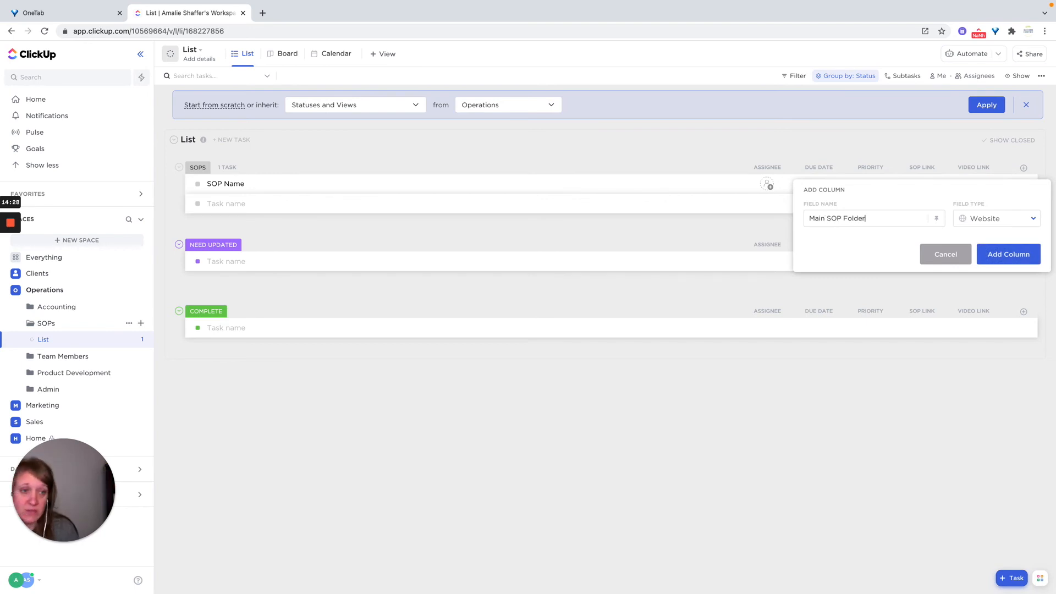
key(Return)
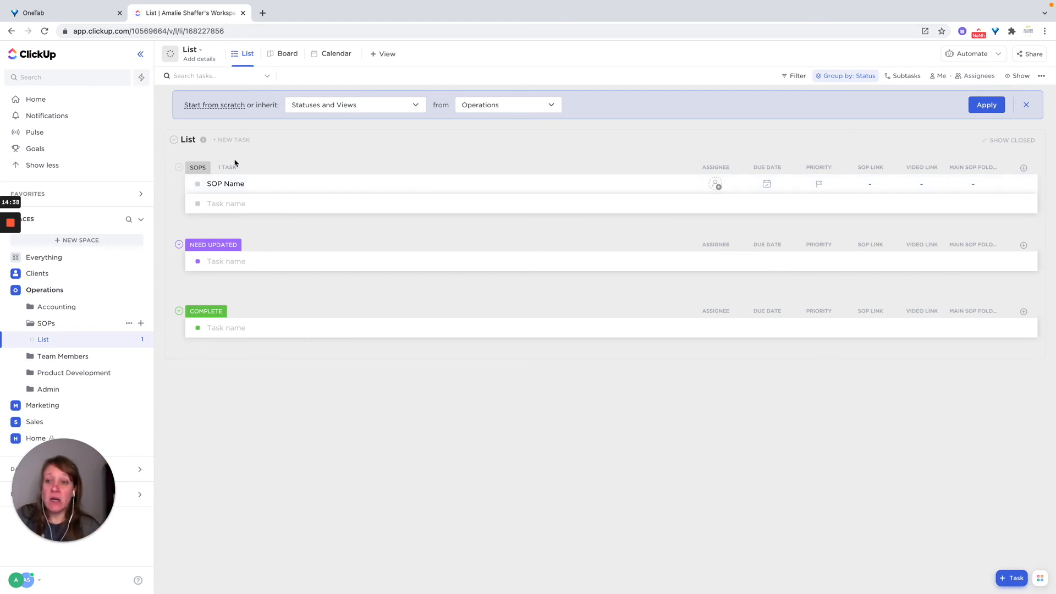
Create the tags operations, marketing and sales on the SOP Name task
click(267, 185)
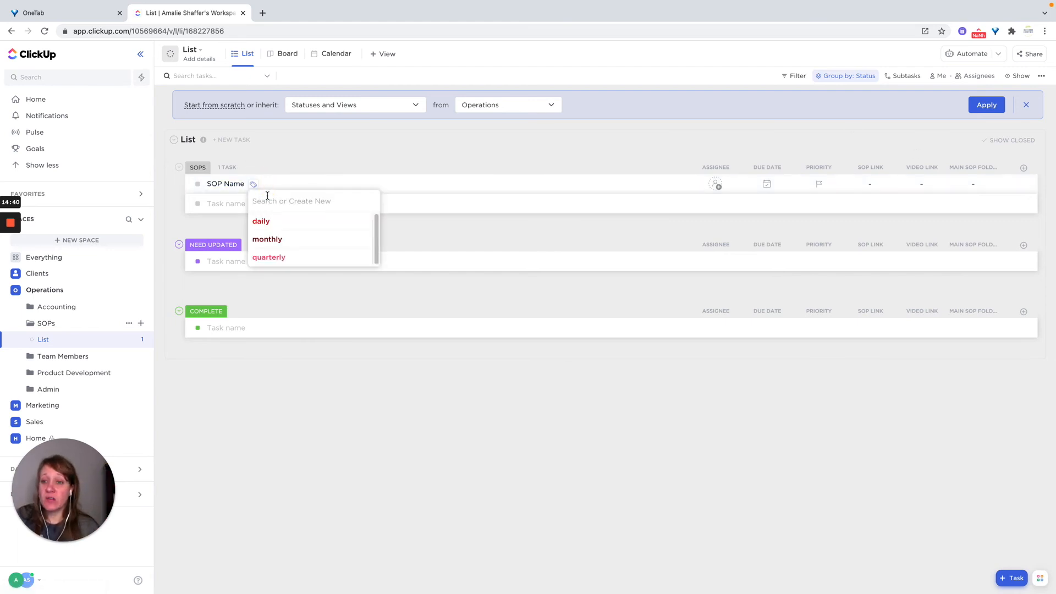
text(operations)
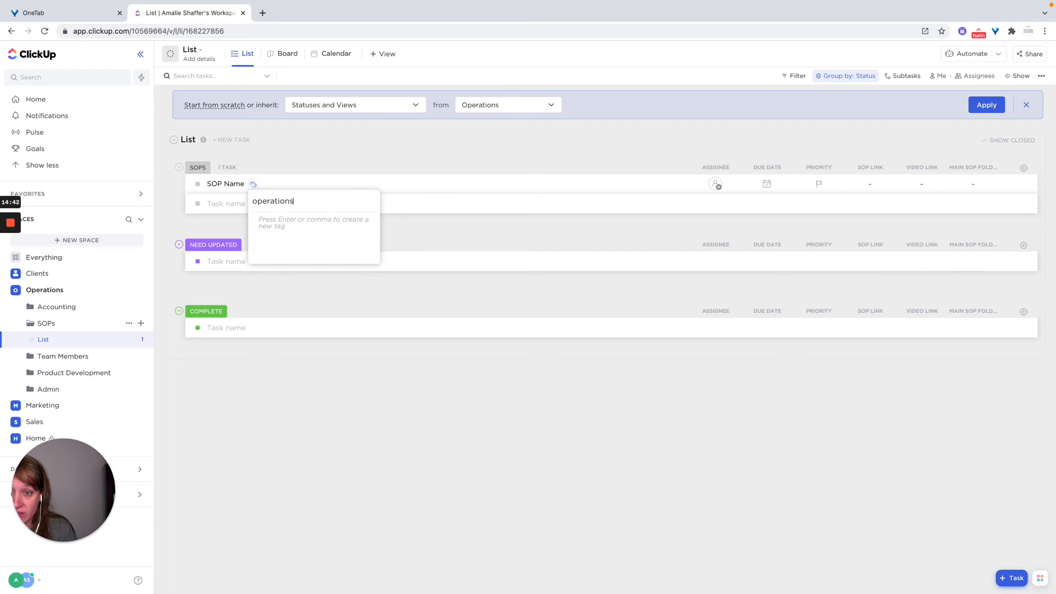
key(Return)
text(marketing)
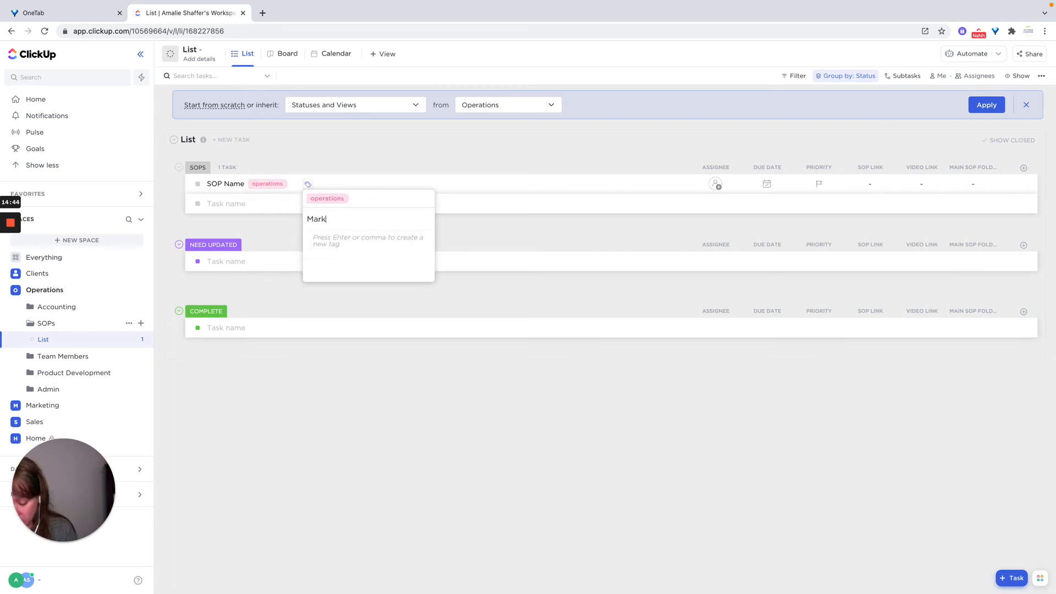
key(Return)
text(Sles)
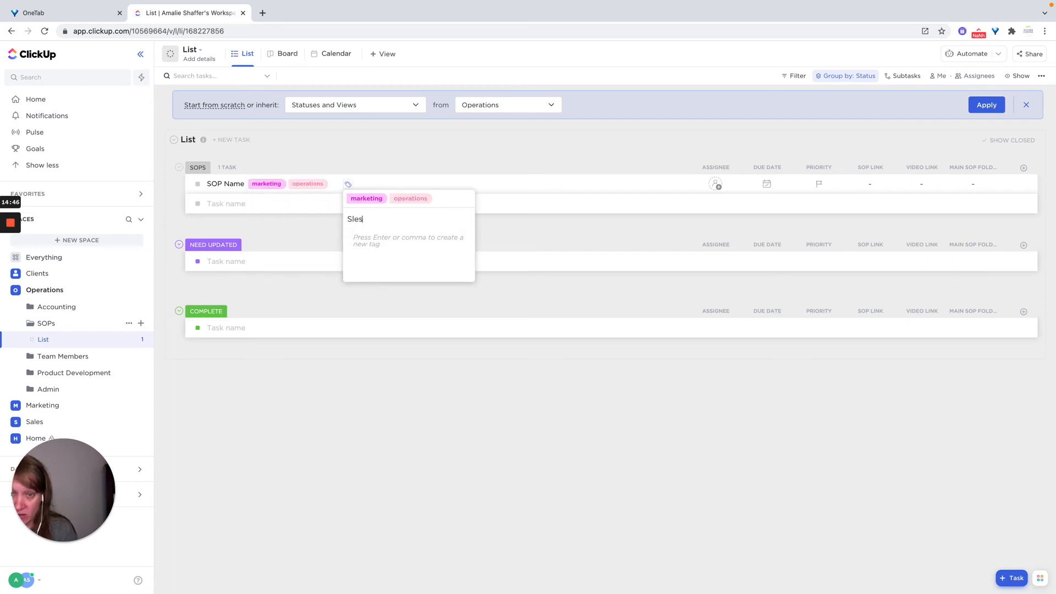
key(BackSpace)
key(BackSpace)
text(ales)
key(Return)
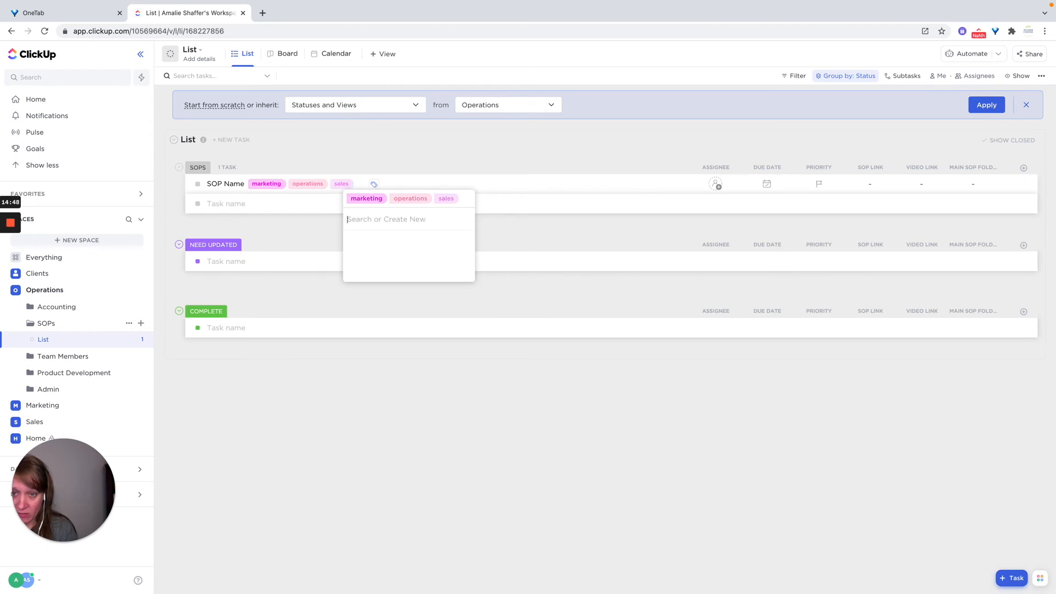
click(238, 203)
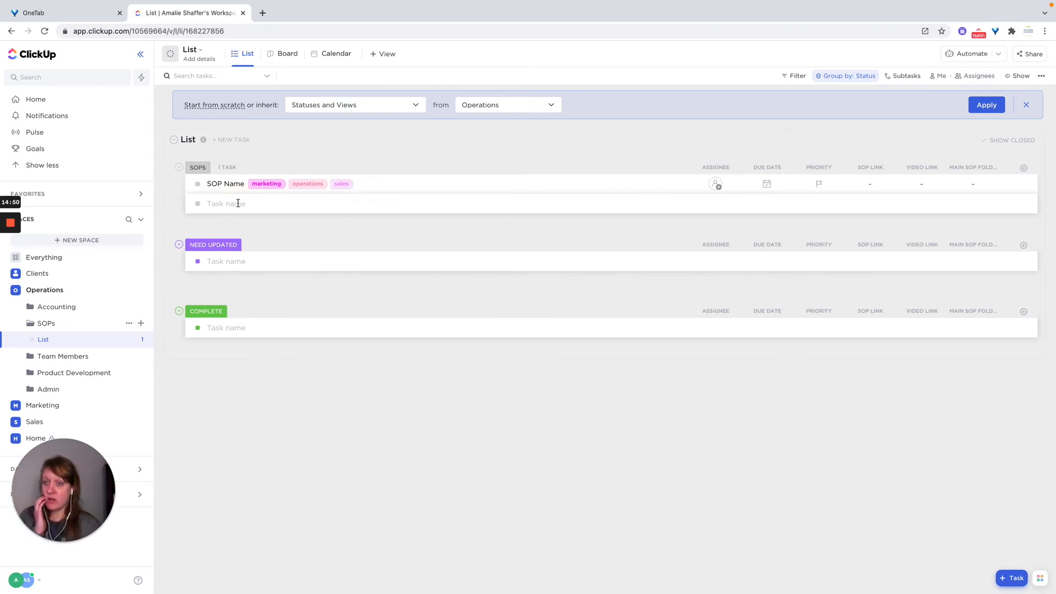
Add a task named SOP #2 under the SOPS status and tag it marketing
click(237, 204)
text(SOp)
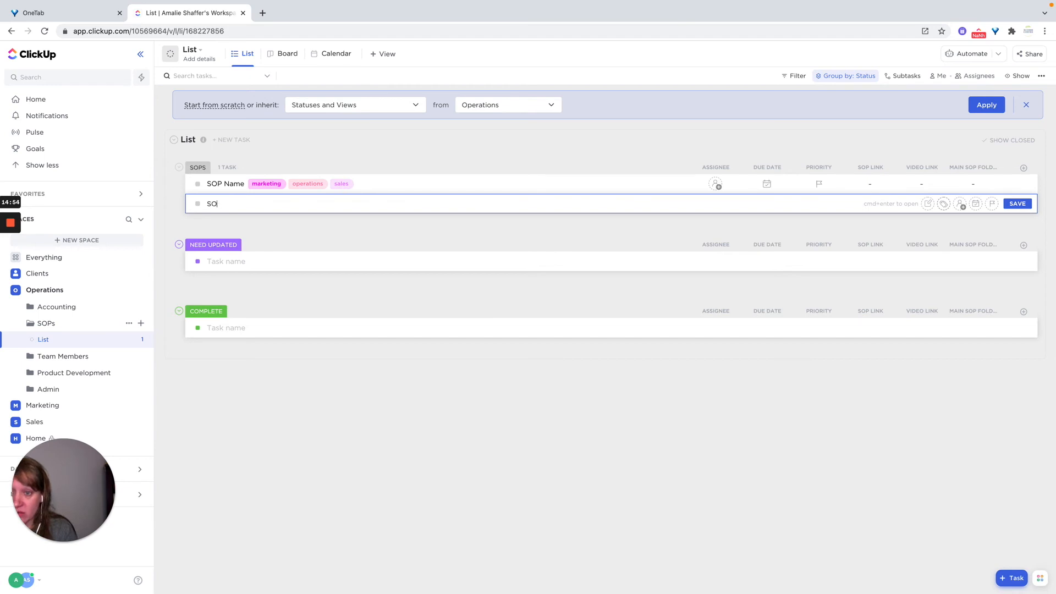
key(Return)
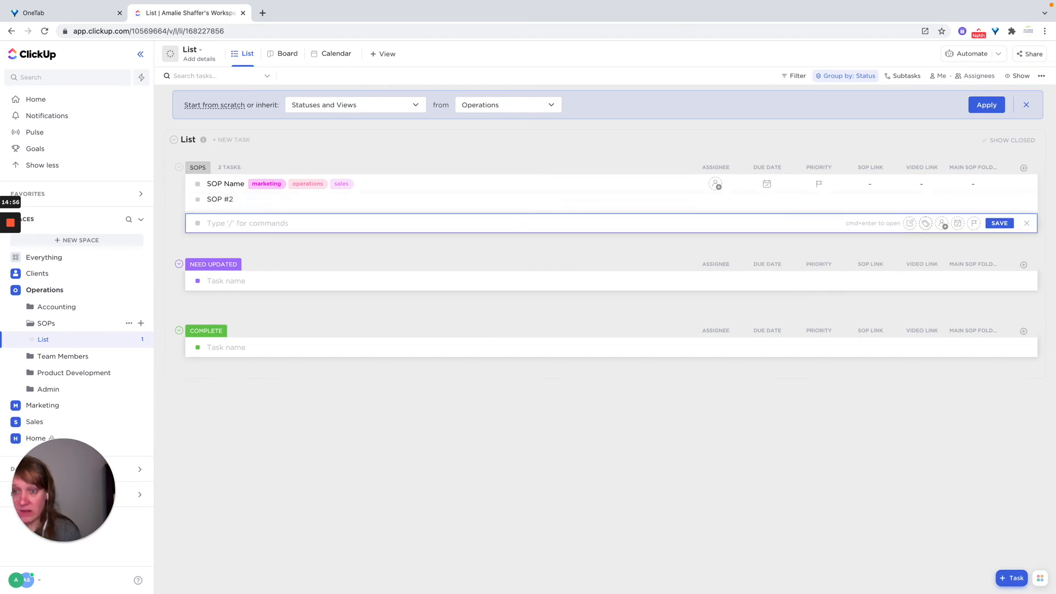
click(243, 204)
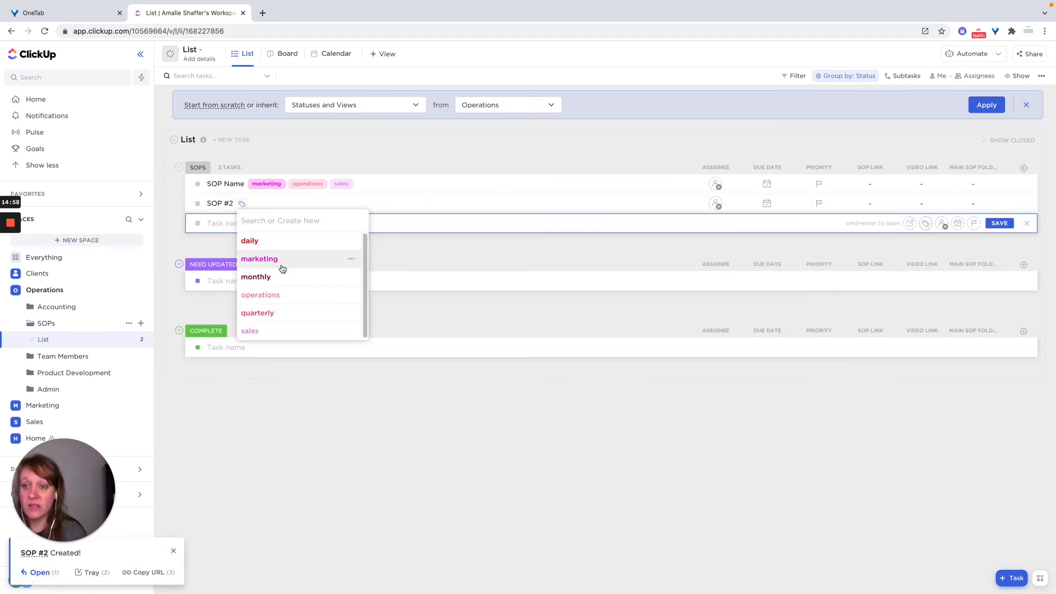
click(282, 259)
click(367, 147)
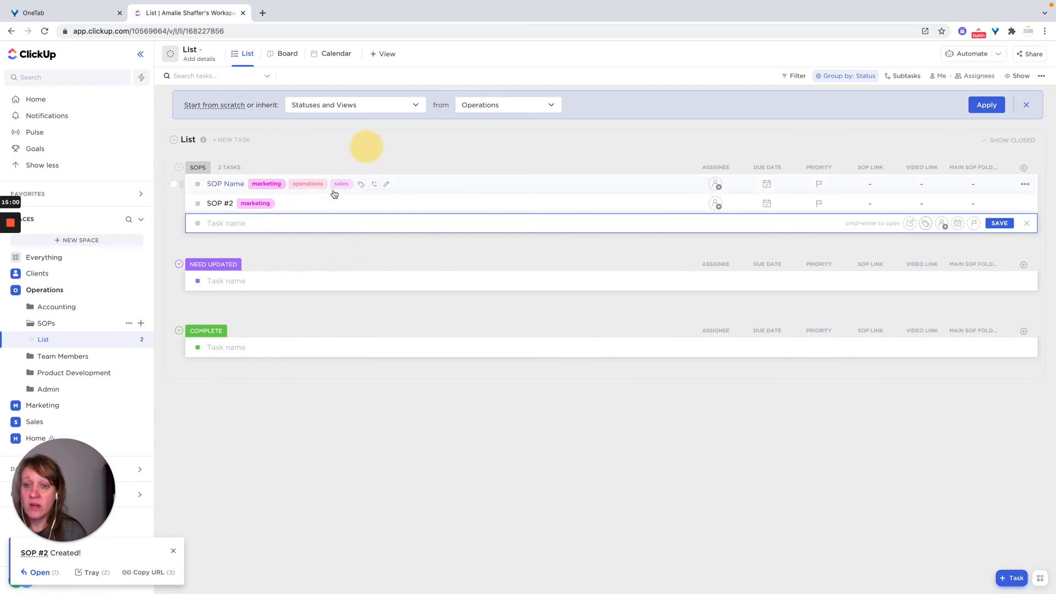
Remove the marketing and sales tags from the SOP Name task, keeping only operations
click(282, 183)
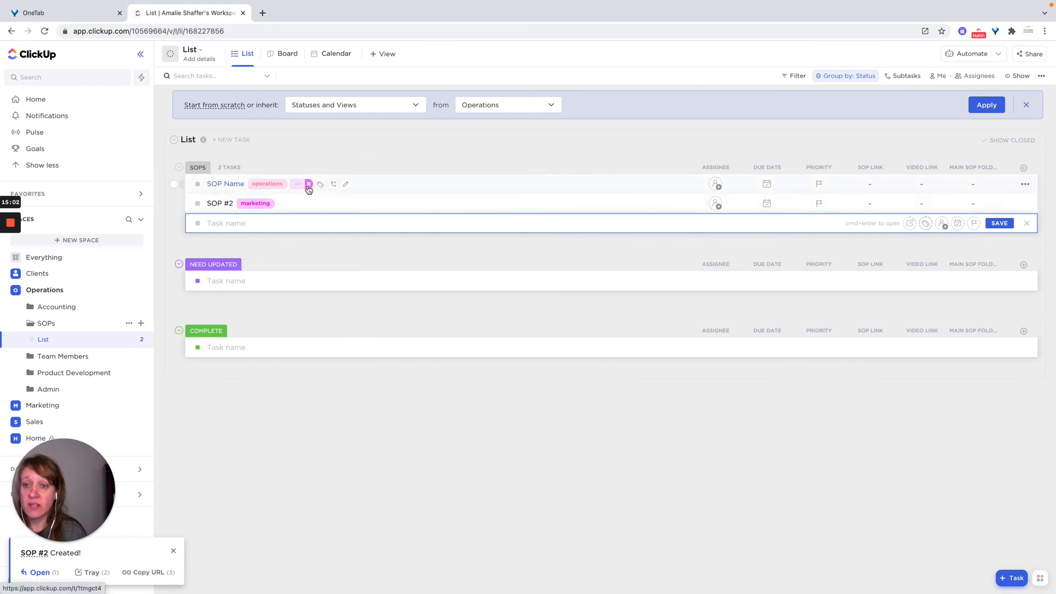
click(308, 187)
Add a task named SOP #3 under the SOPS status and tag it sales
click(238, 223)
text(SOP)
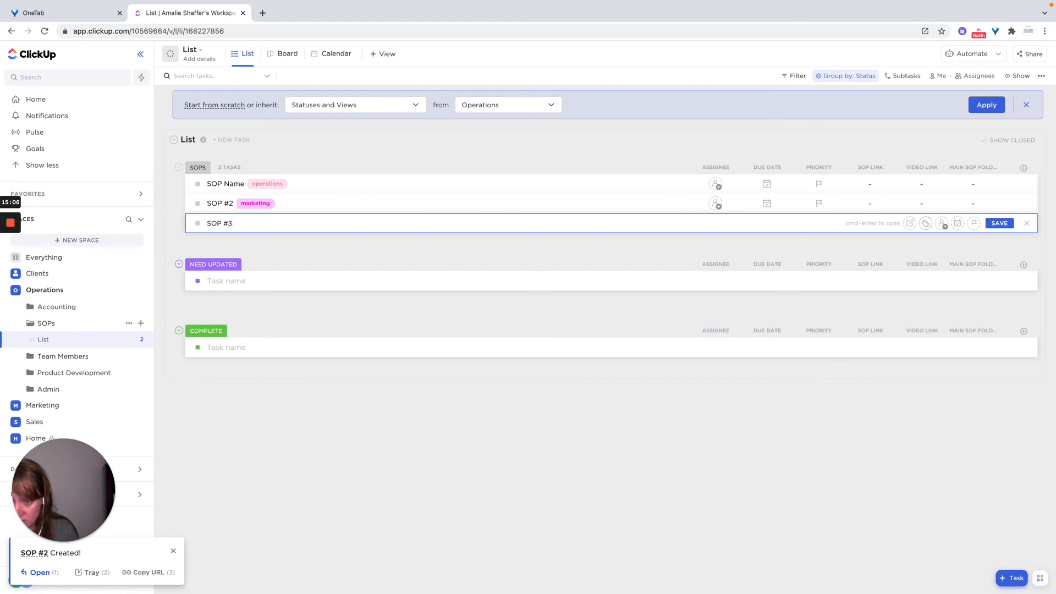
text( #3)
key(Return)
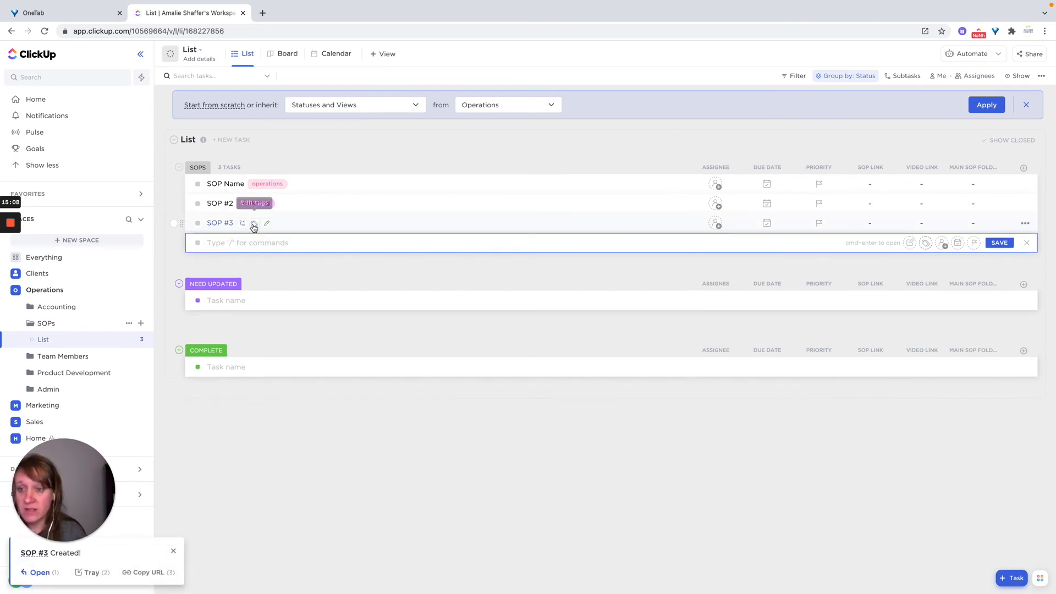
click(253, 225)
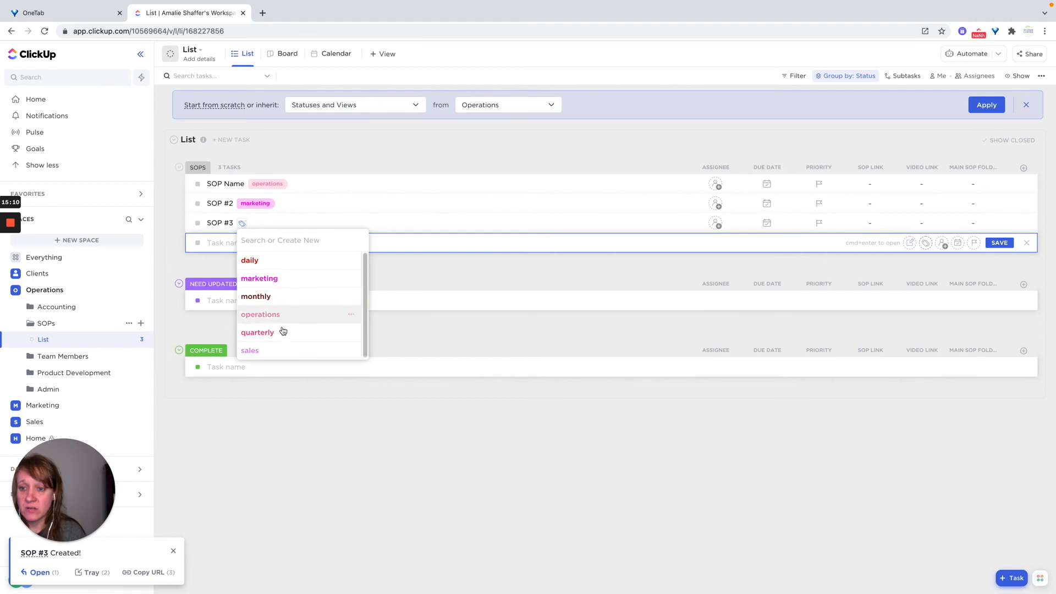
click(281, 350)
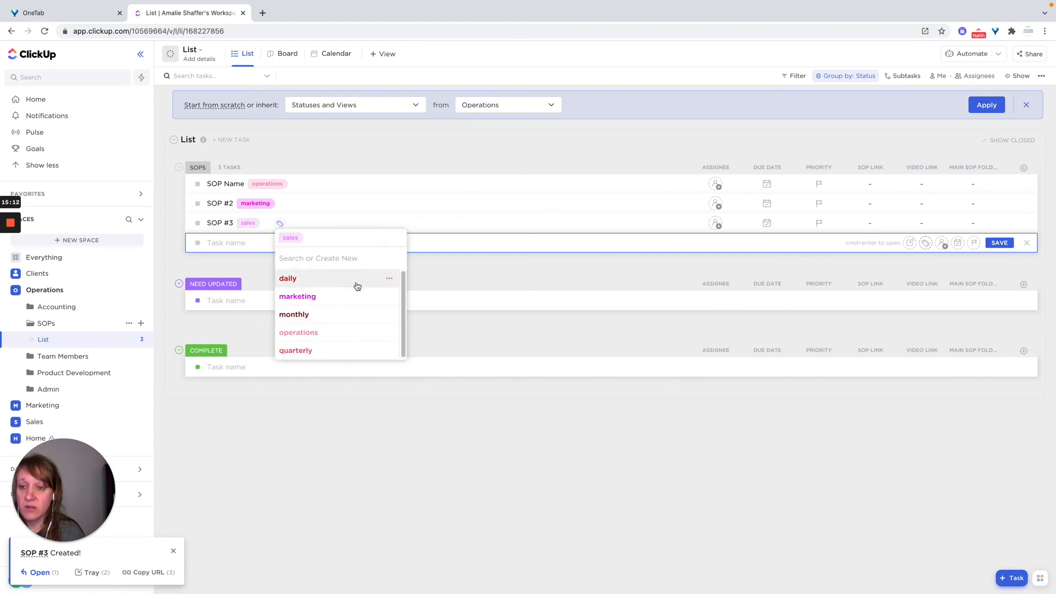
click(446, 275)
click(430, 448)
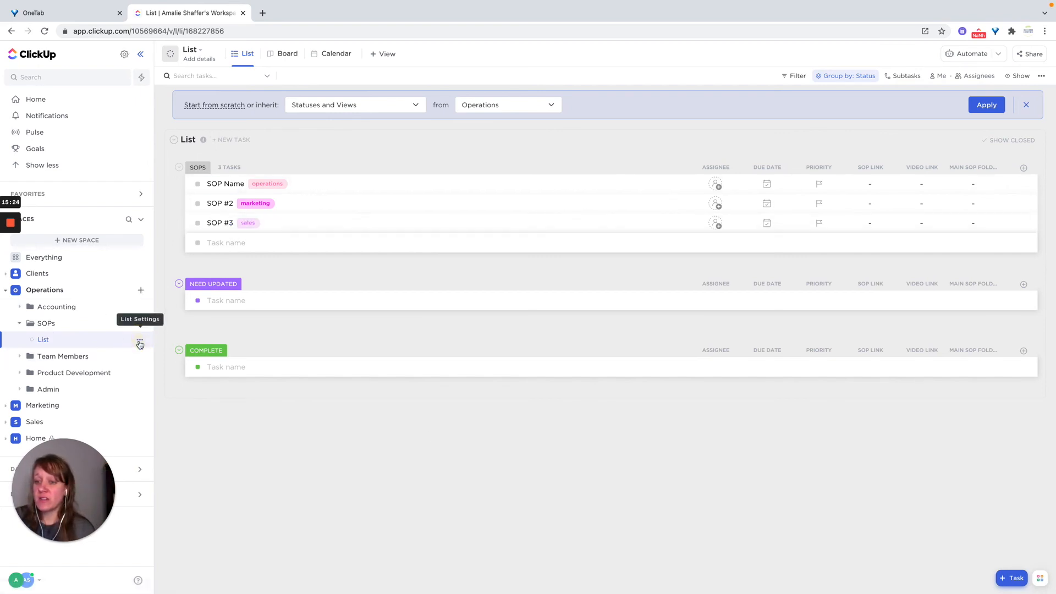
Rename the list inside the Operations space's SOPs folder to "Marketing SOPs"
click(139, 342)
click(223, 359)
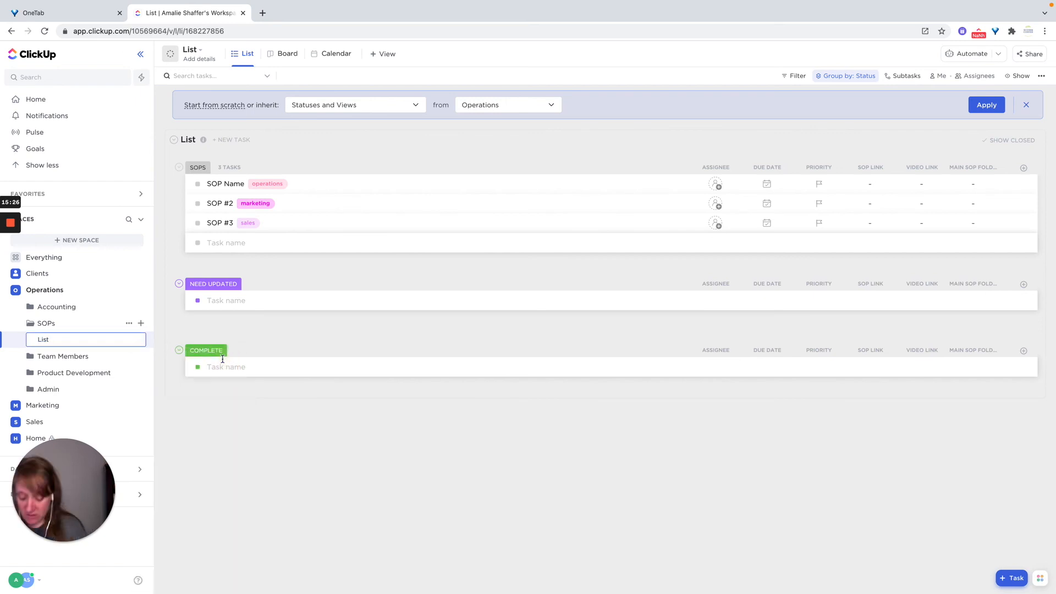
text(Marketing SOPs)
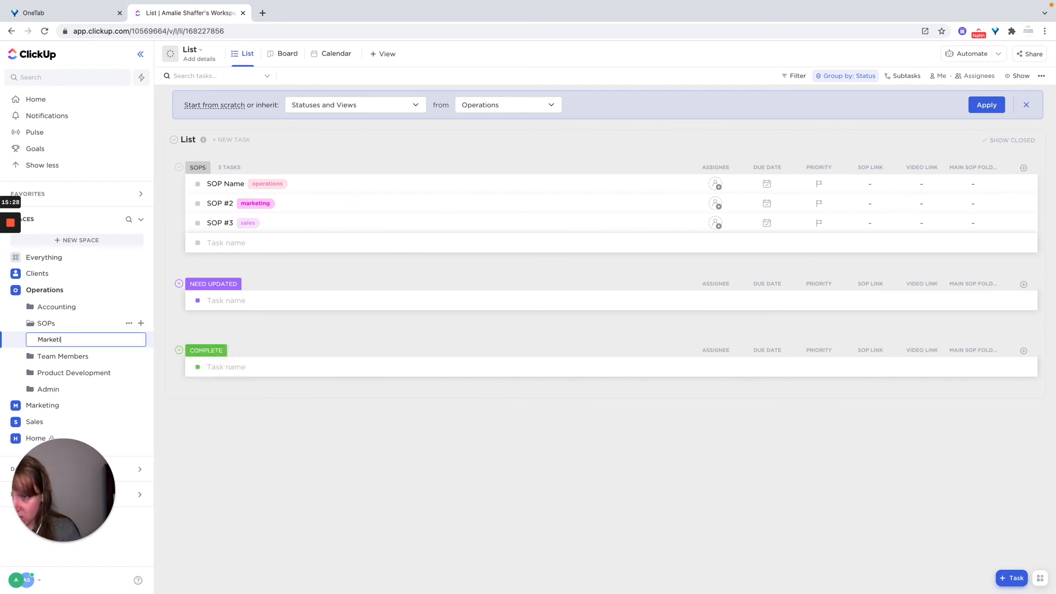
key(Return)
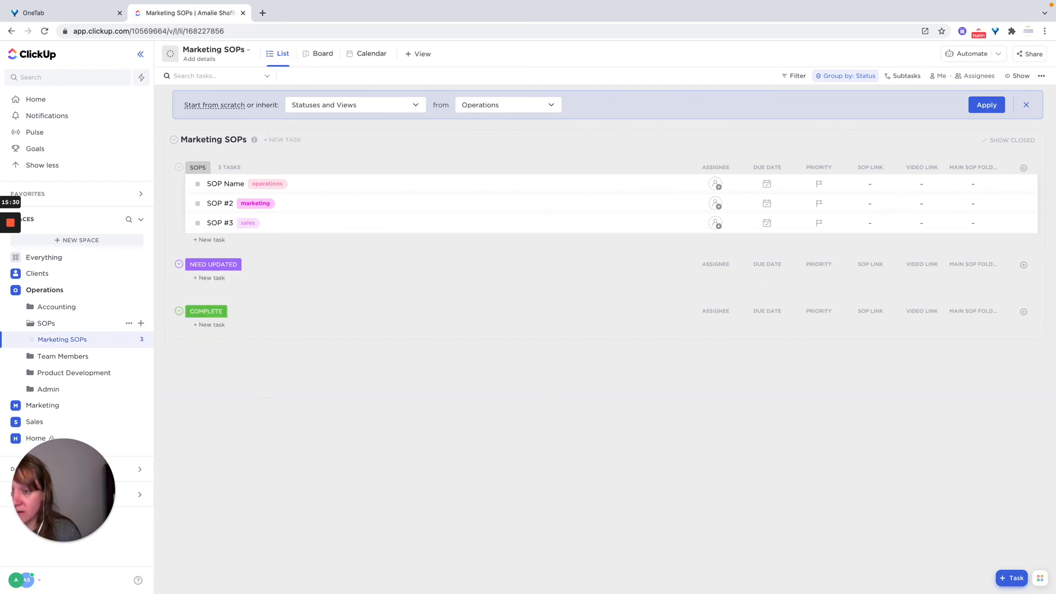
Create a new list named "Operations SOPs" in the SOPs folder
click(141, 326)
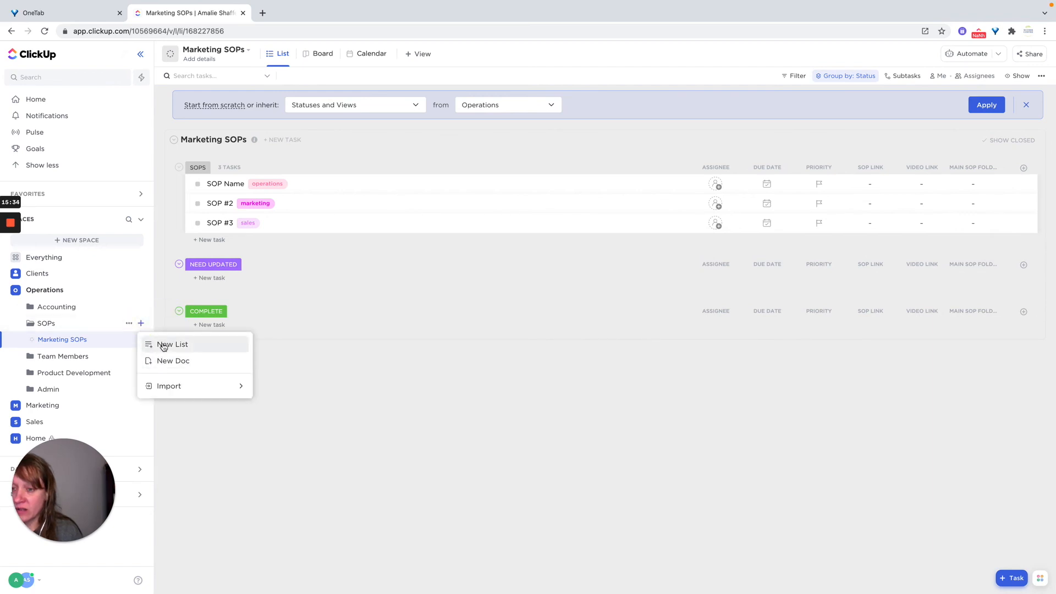
click(161, 345)
text(Oper)
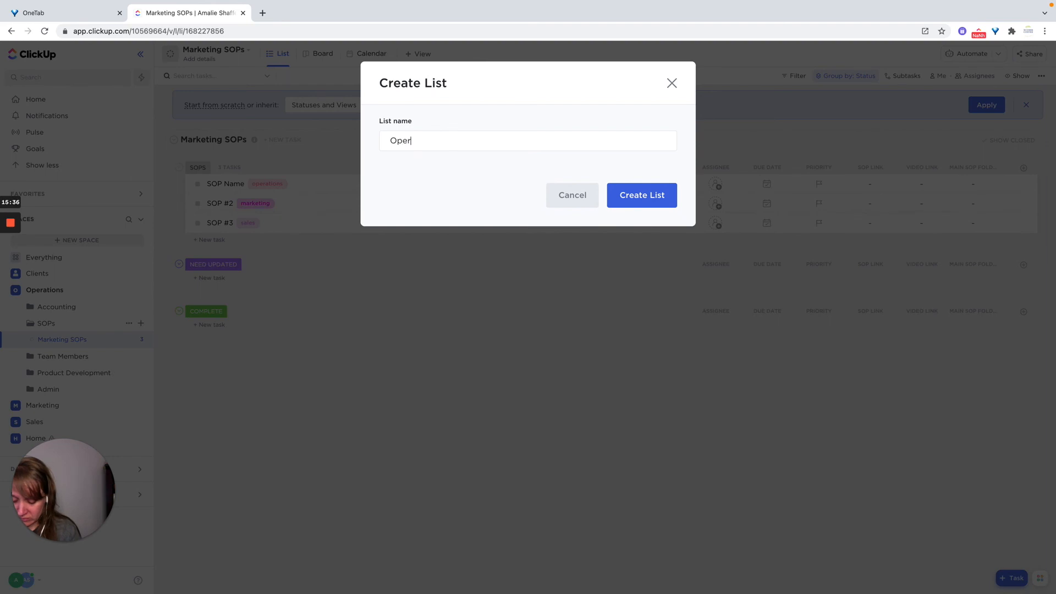
text(ations SOPs)
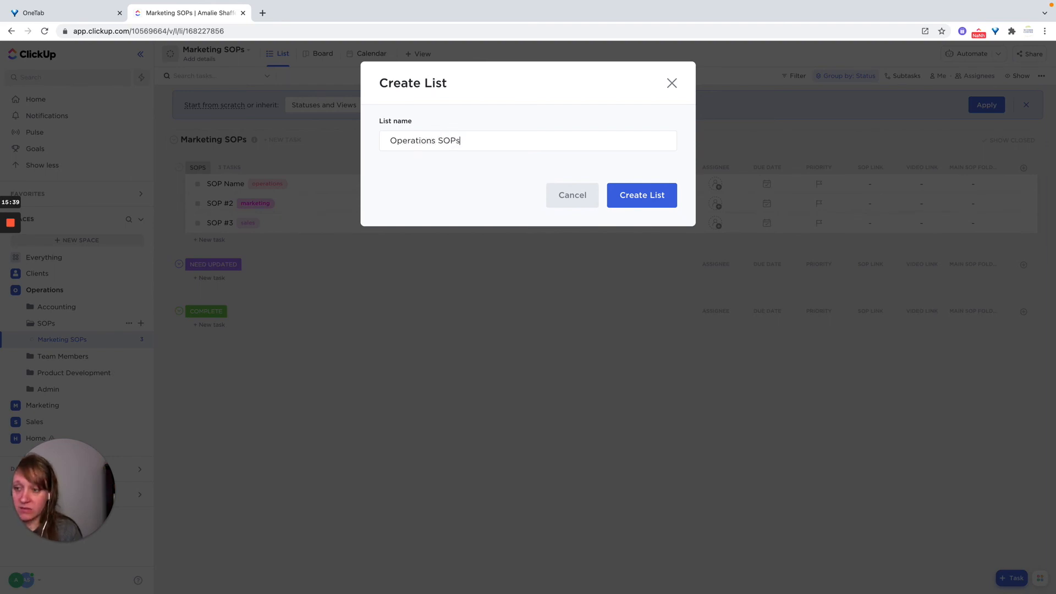
key(Return)
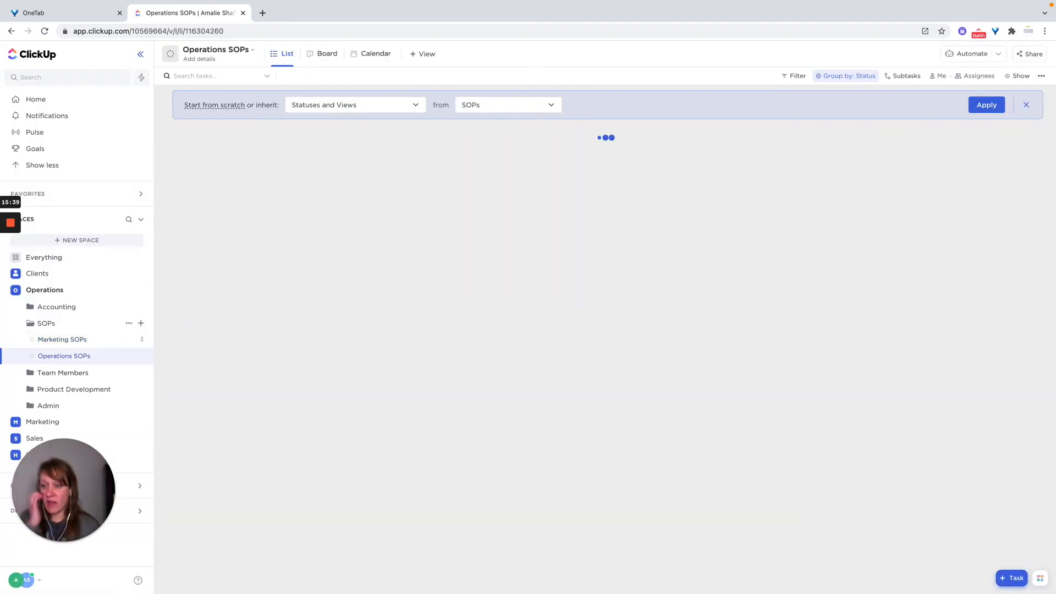
Remove the tags from the SOP Name, SOP #2 and SOP #3 tasks in the Marketing SOPs list
click(77, 341)
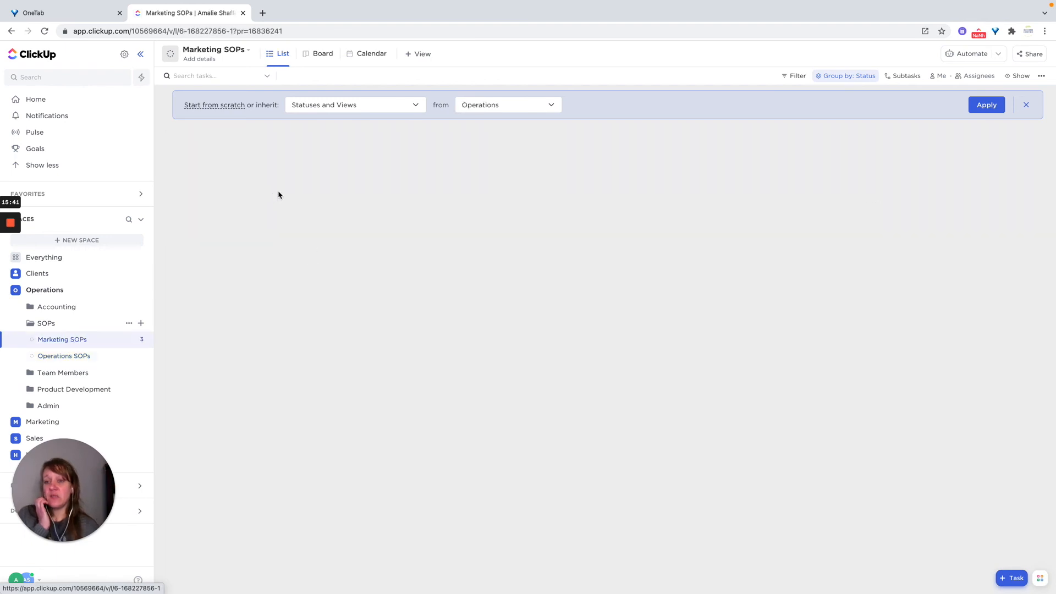
click(270, 203)
click(255, 223)
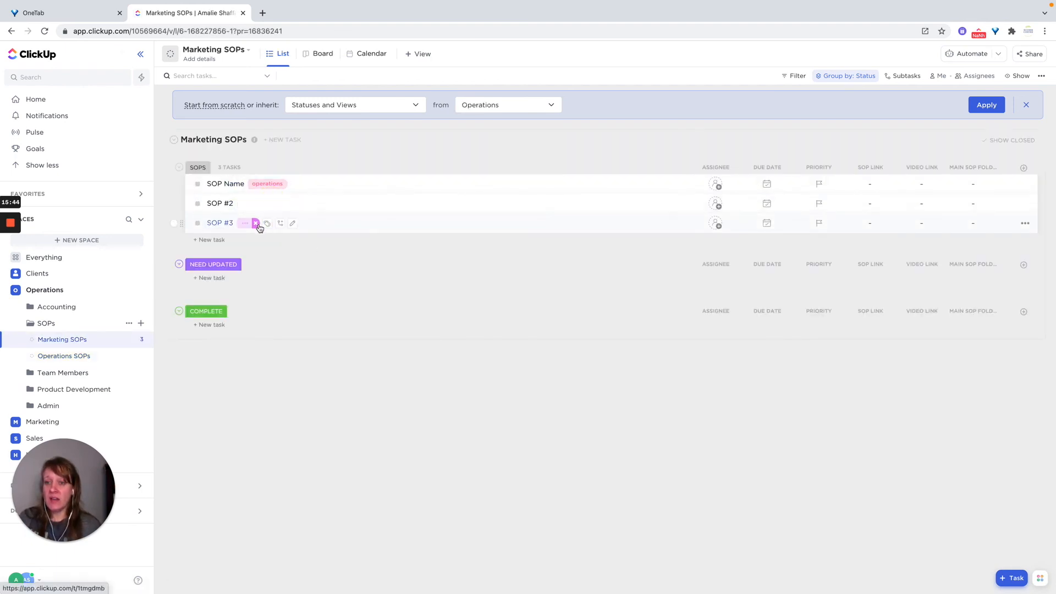
click(283, 184)
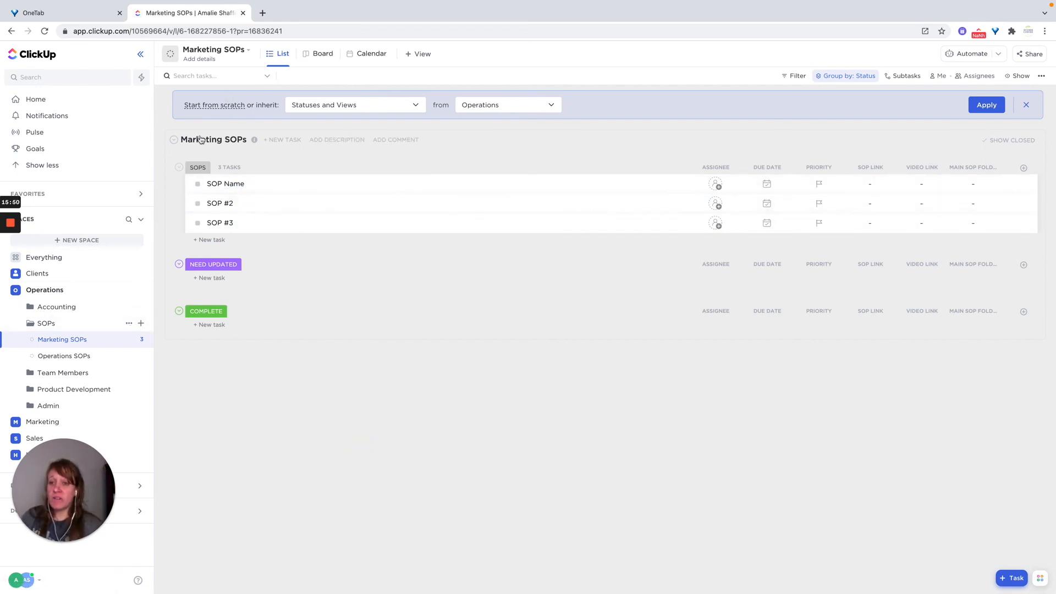
Add the description "Marketing SOP Google Folder:" to the Marketing SOPs list and close the list's details
click(254, 141)
click(870, 165)
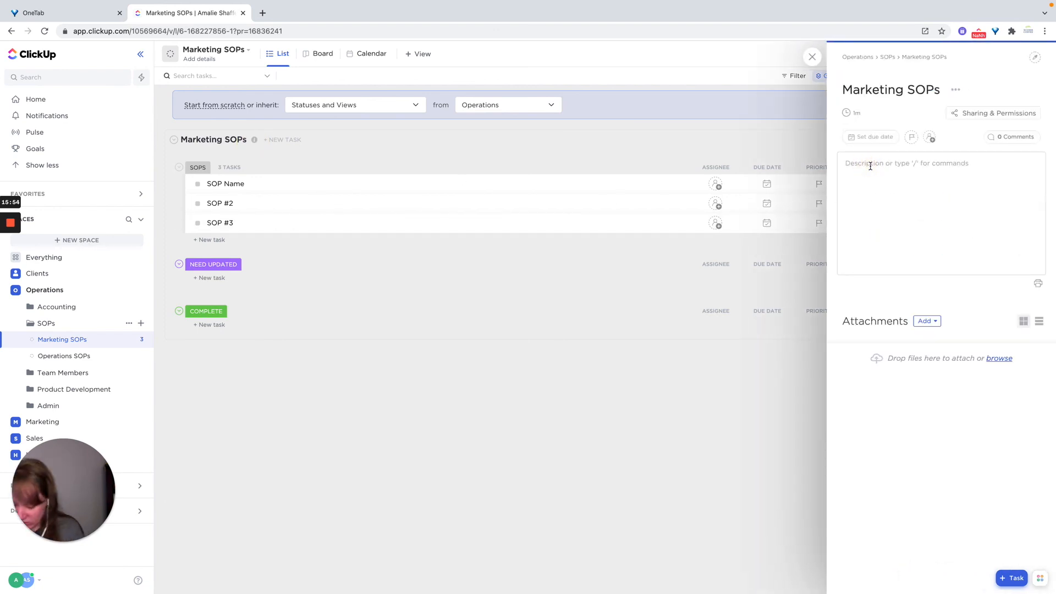
text(Marketing SO)
key(BackSpace)
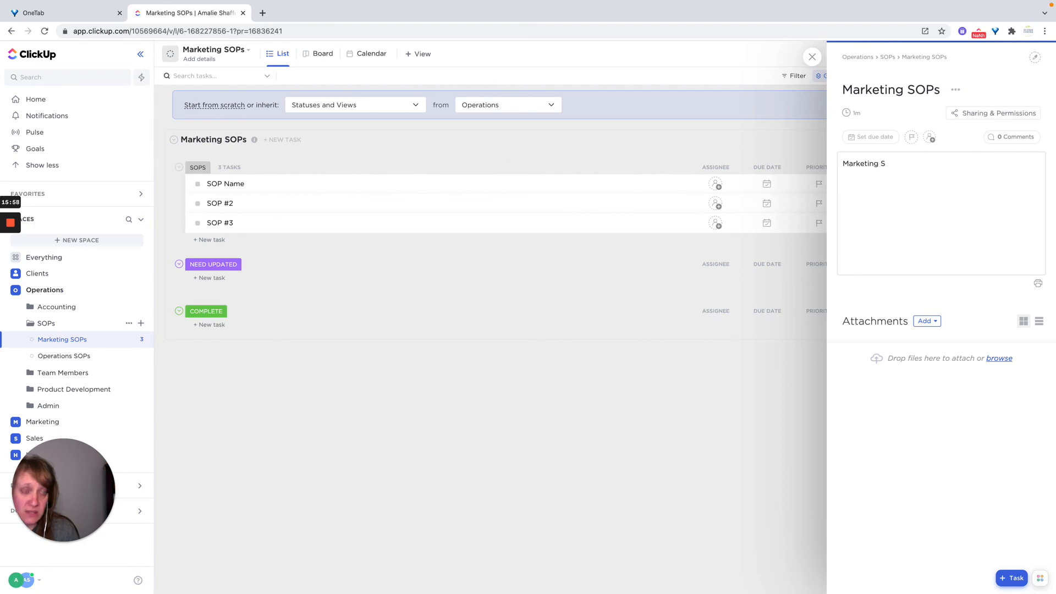
text(p Gogol)
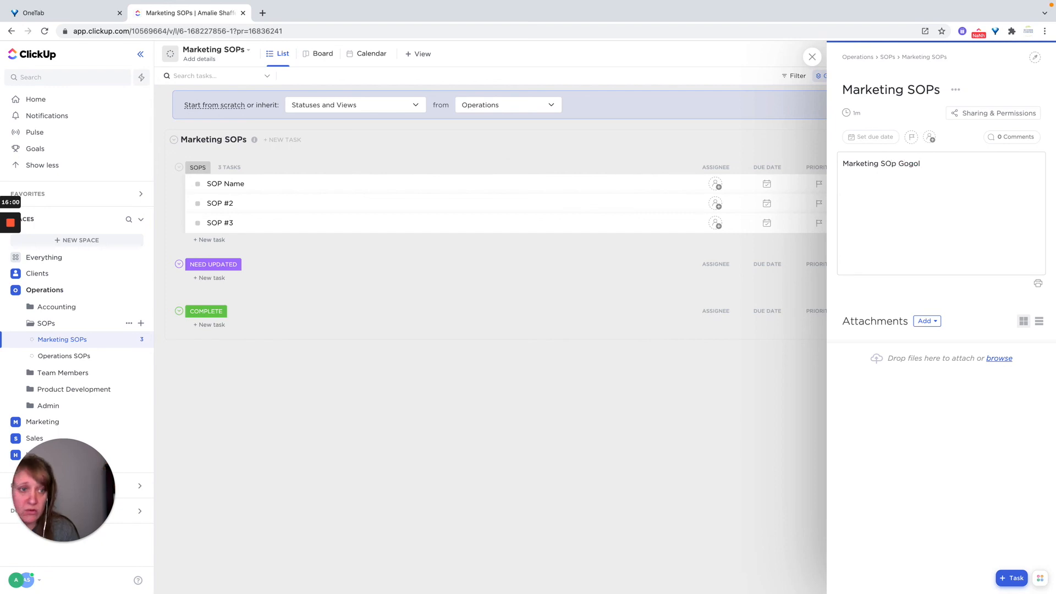
key(BackSpace)
key(BackSpace)
key(BackSpace)
text(ogle D)
key(BackSpace)
text(Folder)
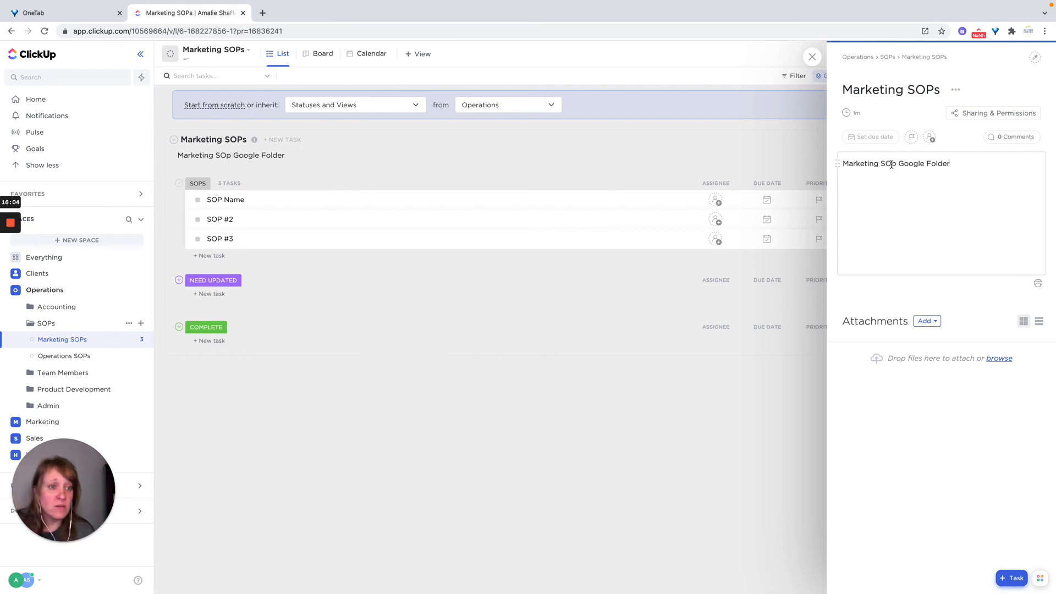
click(897, 163)
key(BackSpace)
text(P)
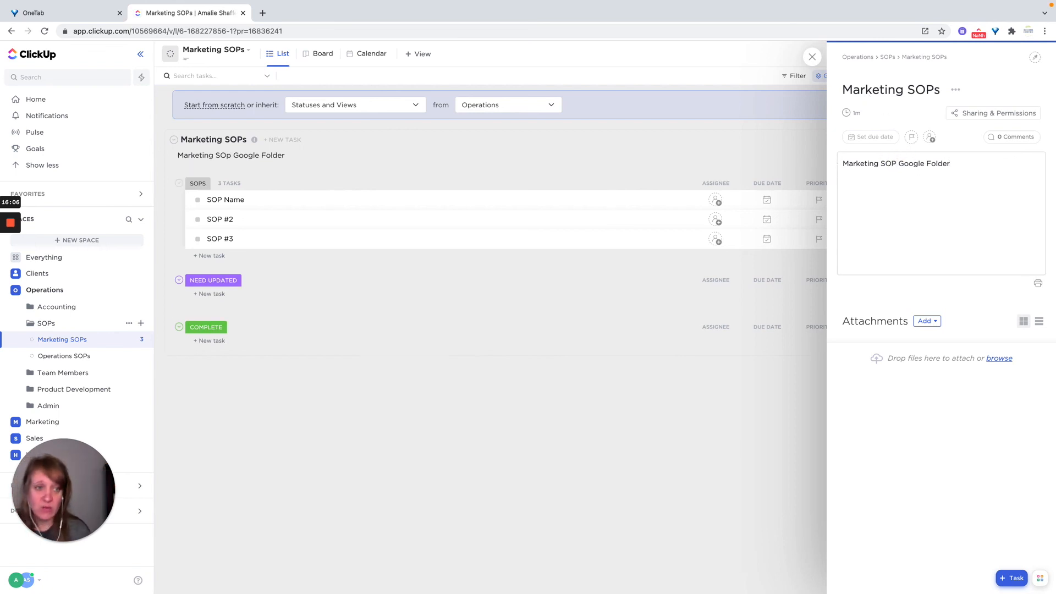
click(951, 161)
text(:)
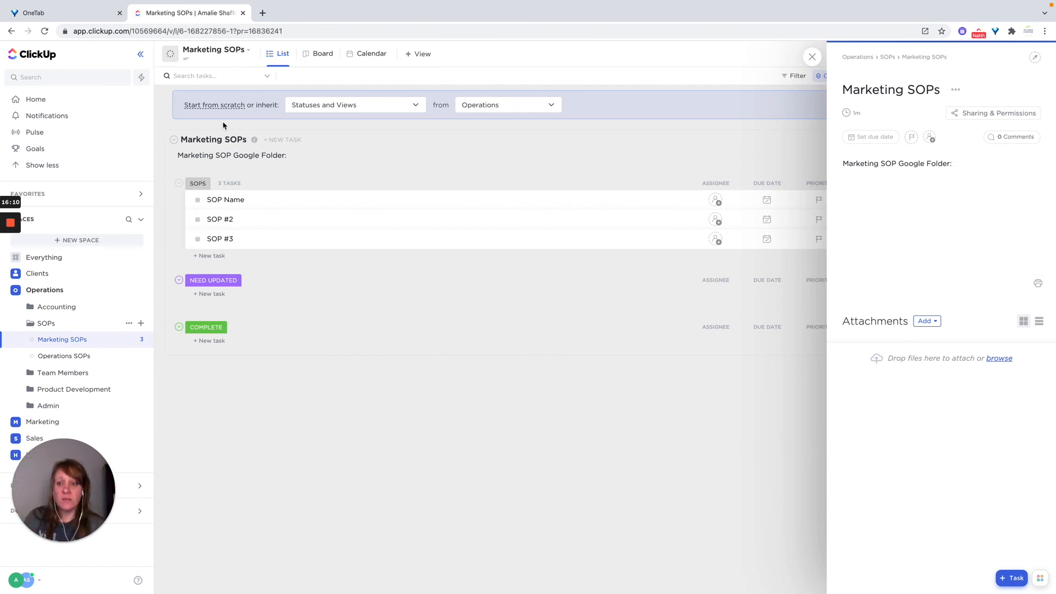
click(812, 56)
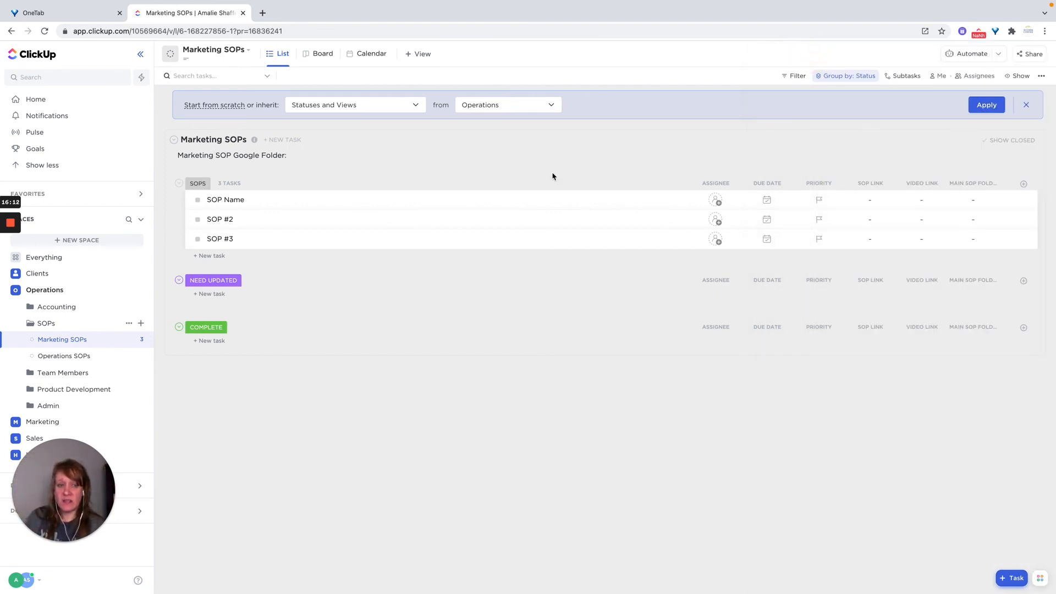
Remove the Main SOP Folder custom field from the Marketing SOPs list only
click(971, 186)
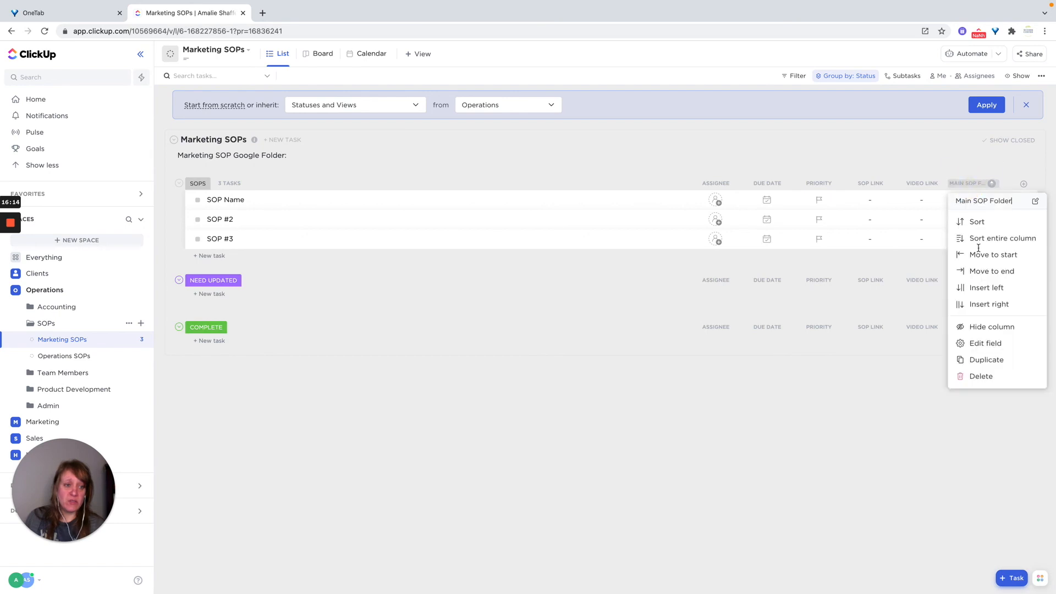
click(969, 378)
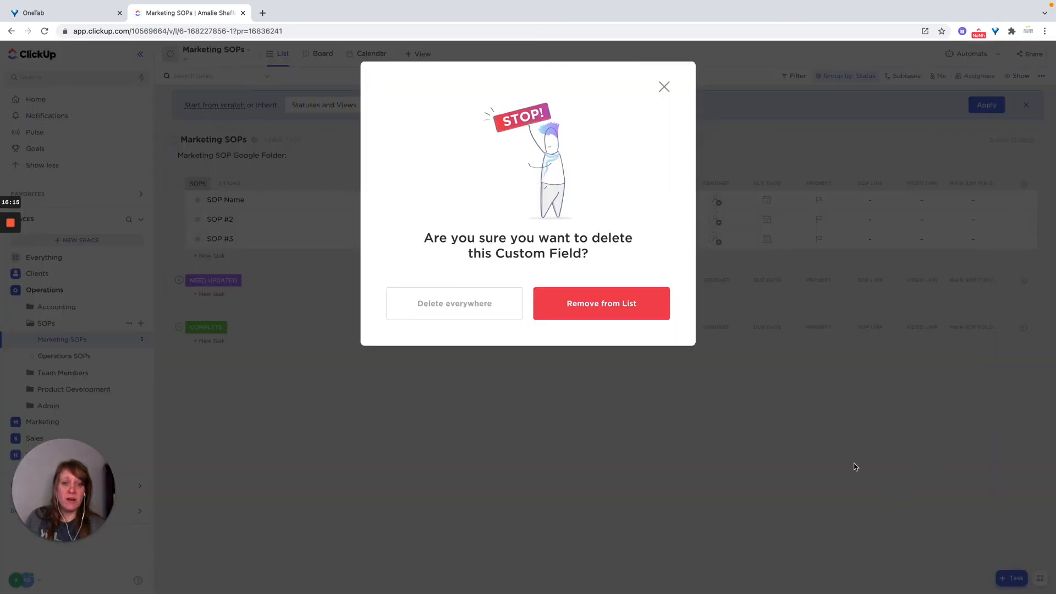
click(622, 308)
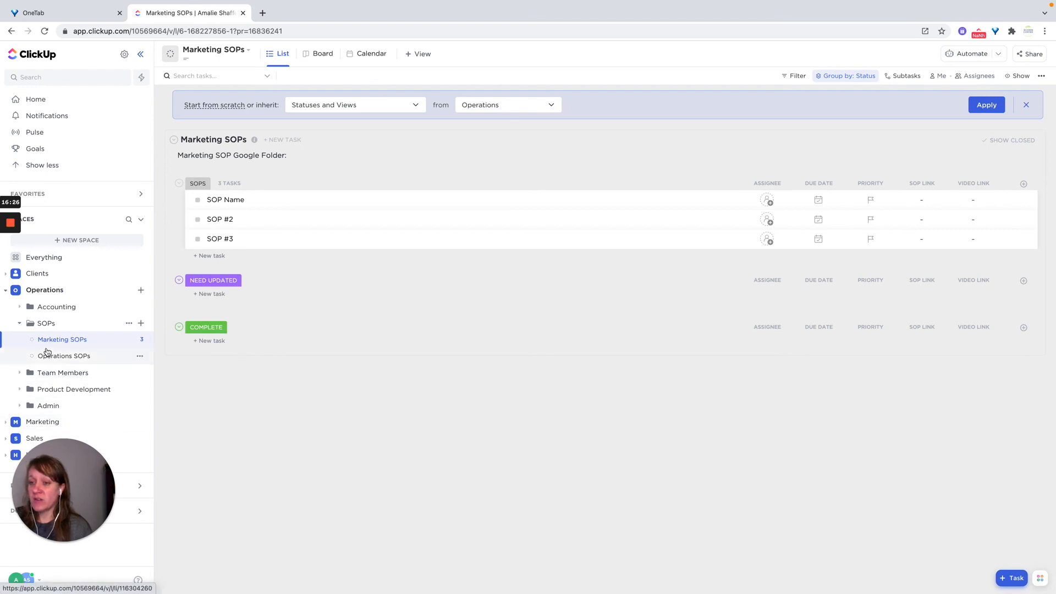
Copy the link to the Marketing SOPs list and open the YouTube Production list in Marketing's Content Management folder
click(139, 341)
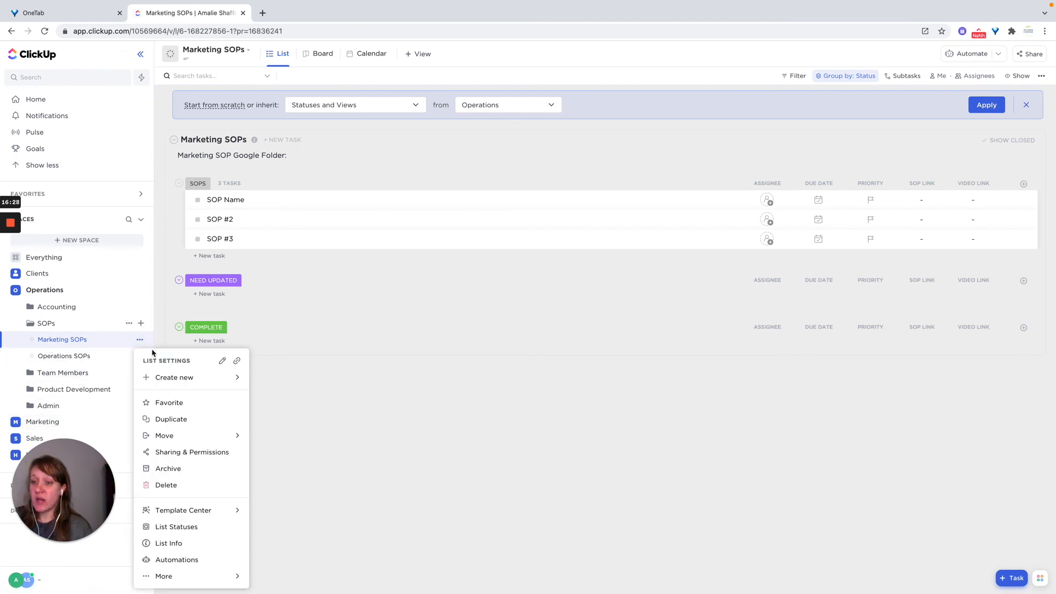
click(236, 361)
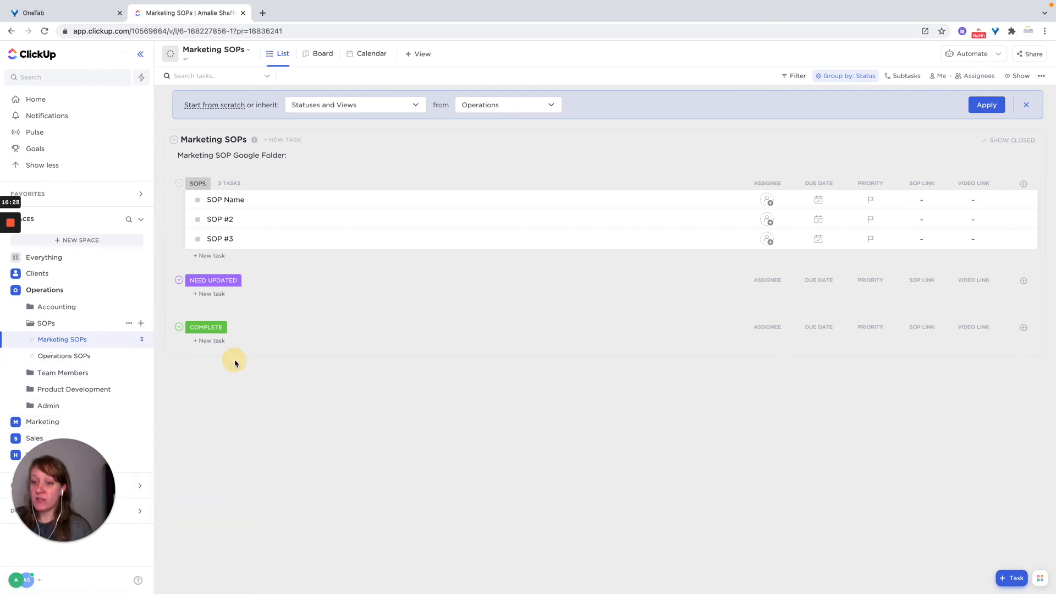
click(42, 422)
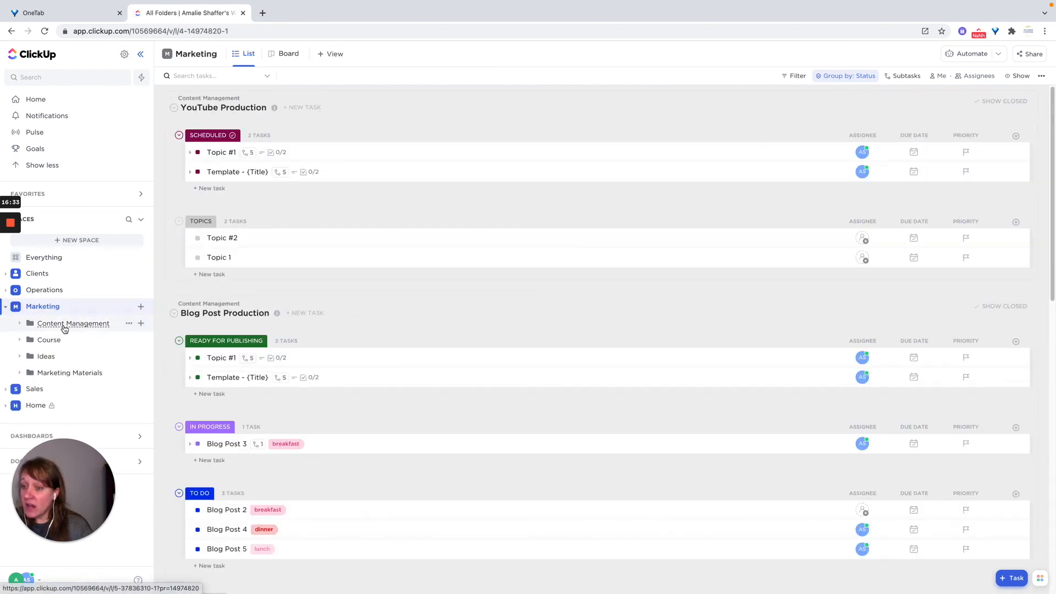
click(64, 326)
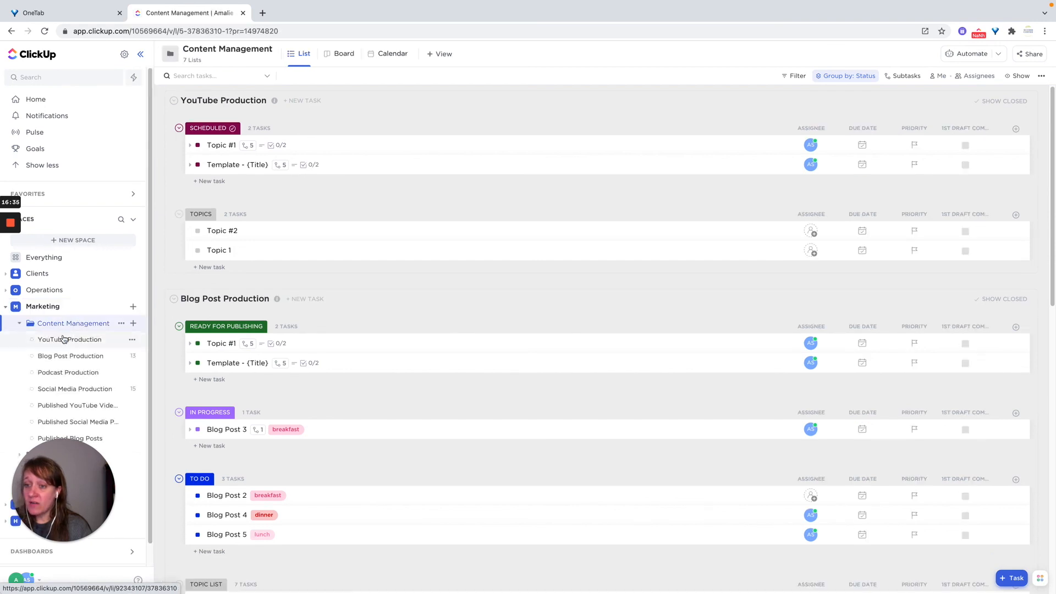
click(62, 341)
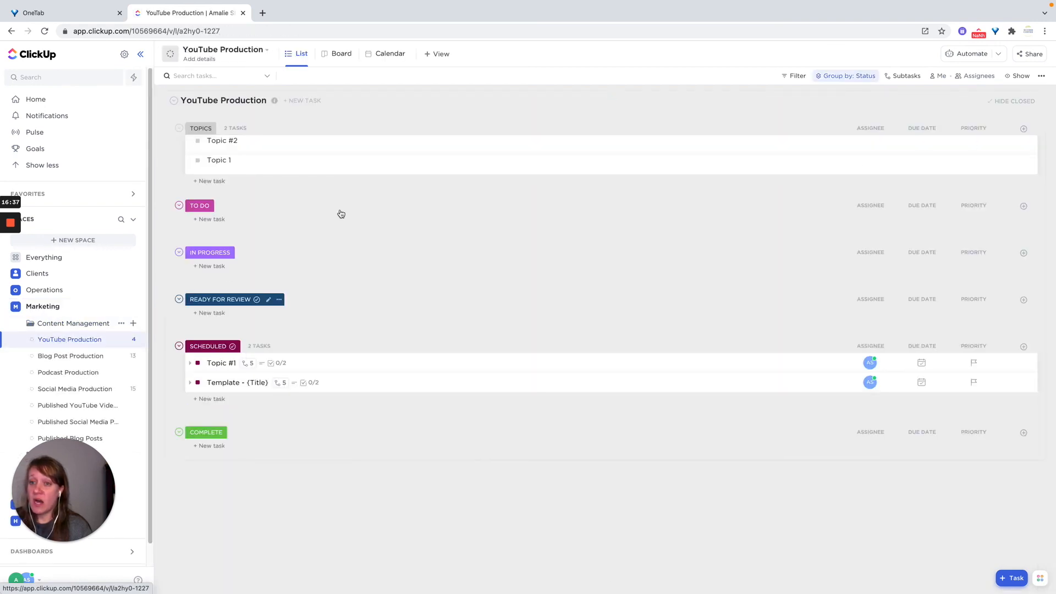
Add the description "Marketing SOP List:" followed by the copied Marketing SOPs link to the YouTube Production list, and close its details
click(274, 102)
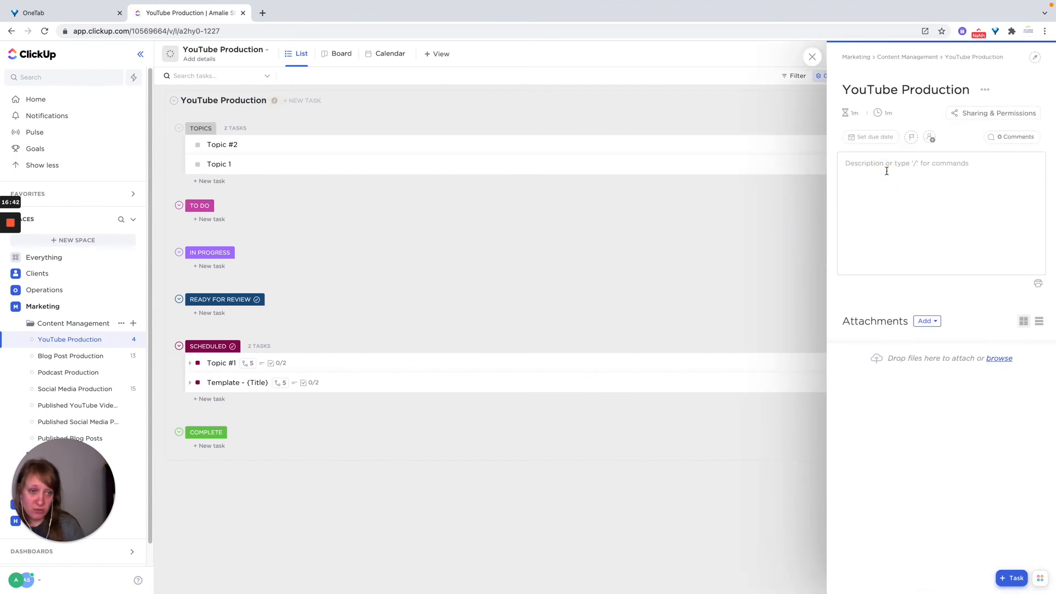
click(887, 171)
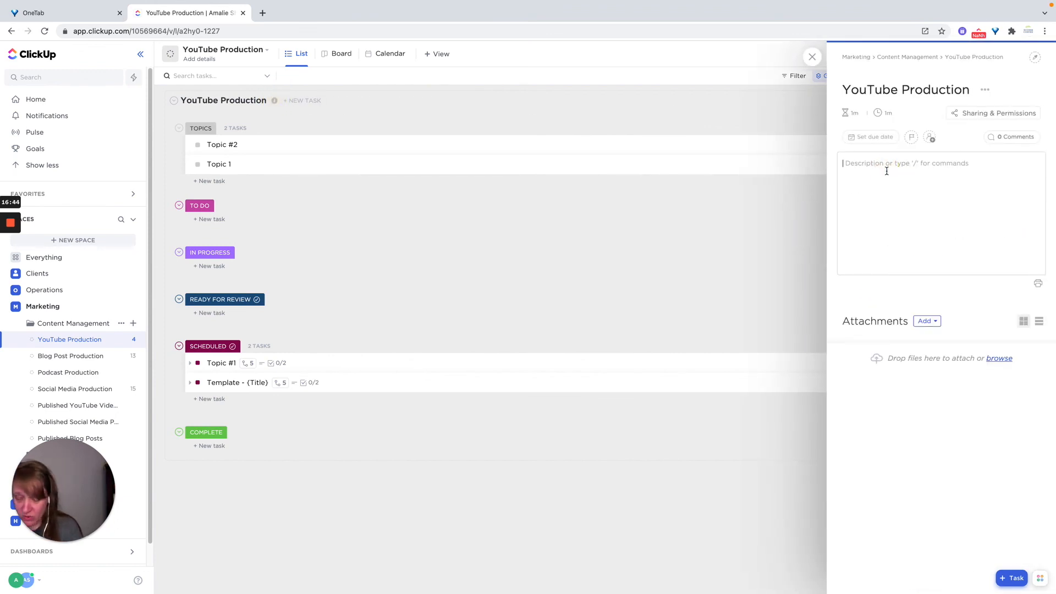
text(Marketing SIO)
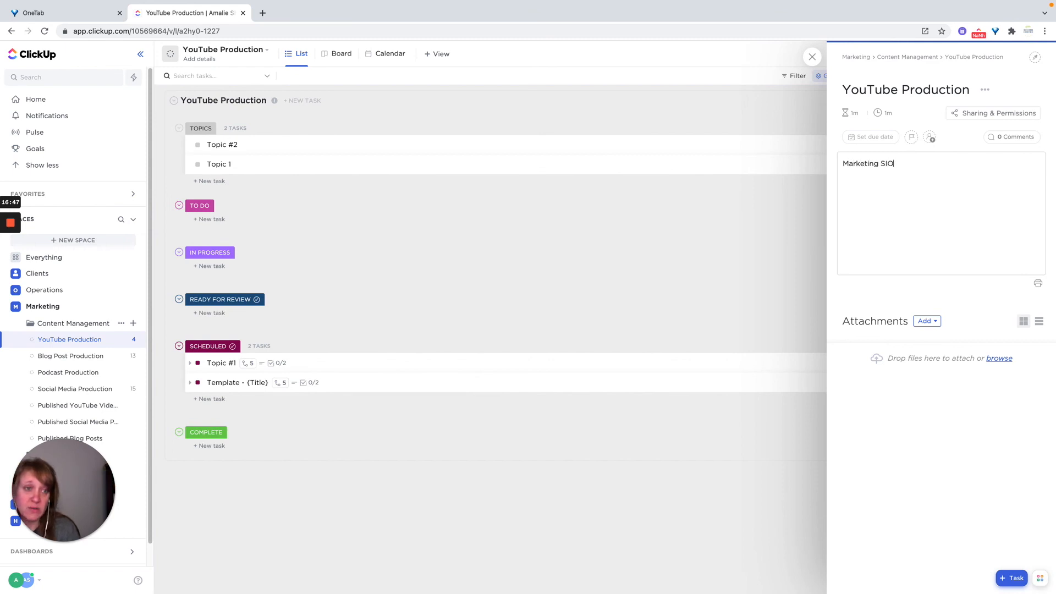
key(BackSpace)
key(BackSpace)
text(OP List:)
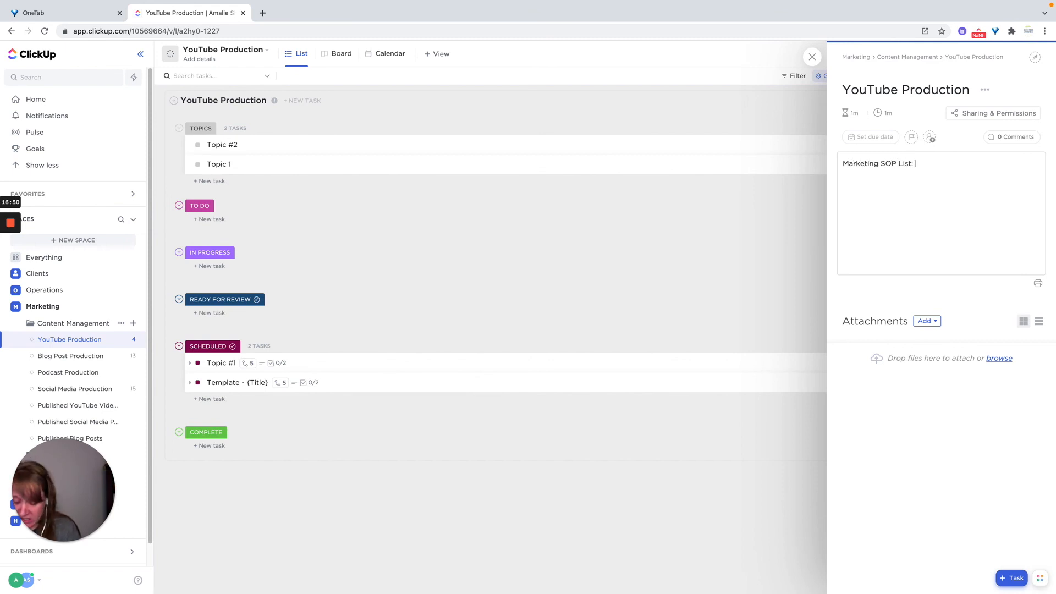
text(Marketing SOPs 3)
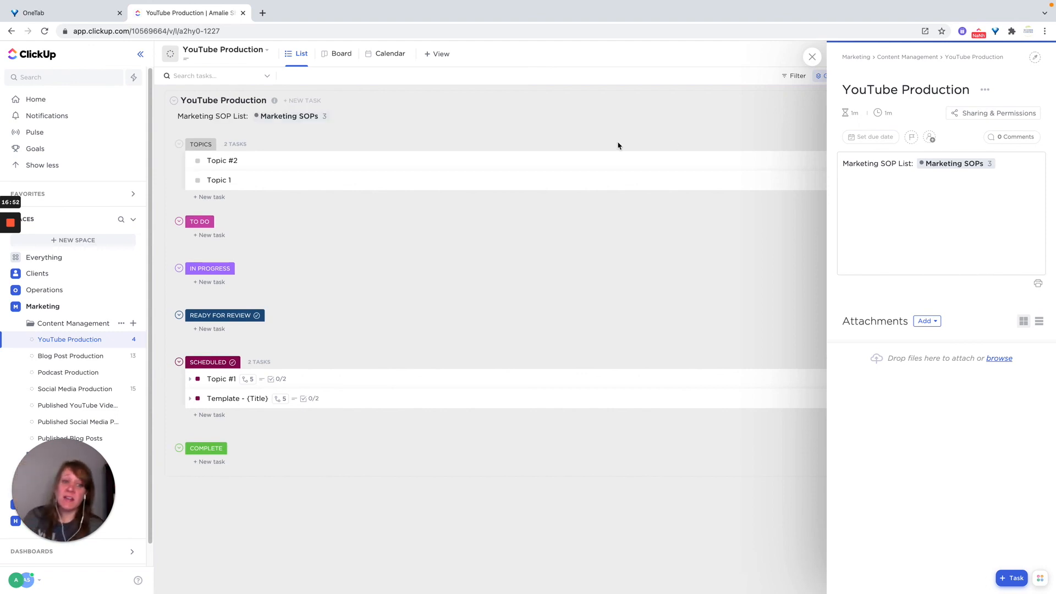
click(611, 130)
click(812, 56)
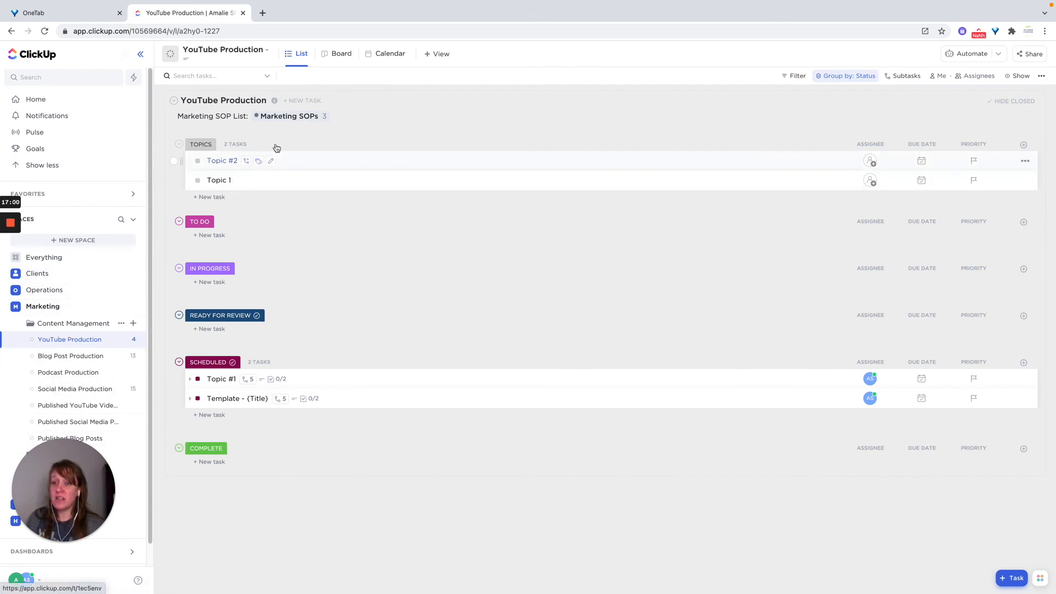
Follow the Marketing SOPs link in the YouTube Production description to check it, and return to the YouTube Production list
click(302, 117)
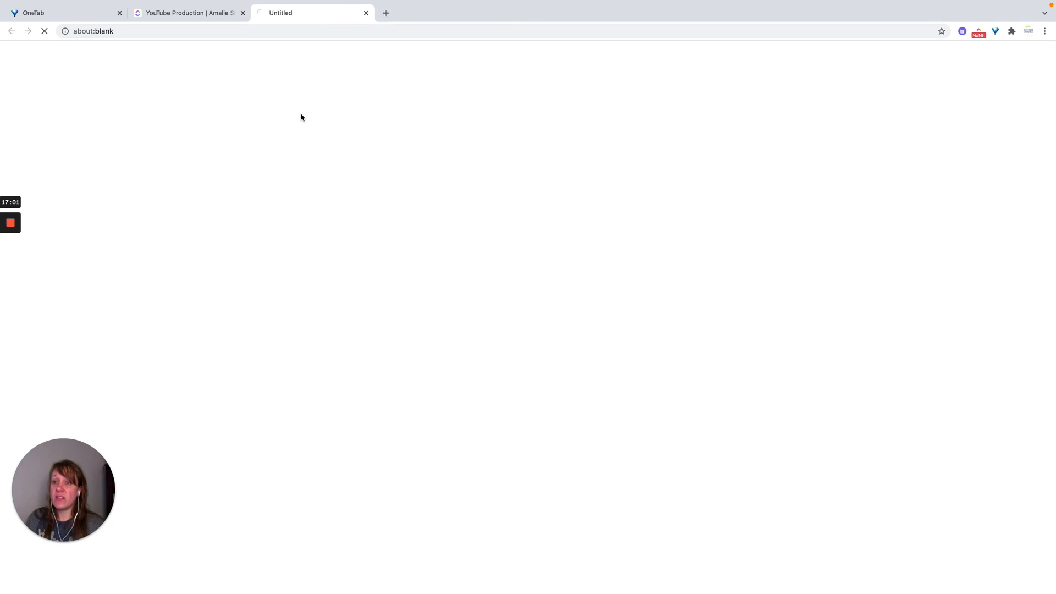
click(196, 14)
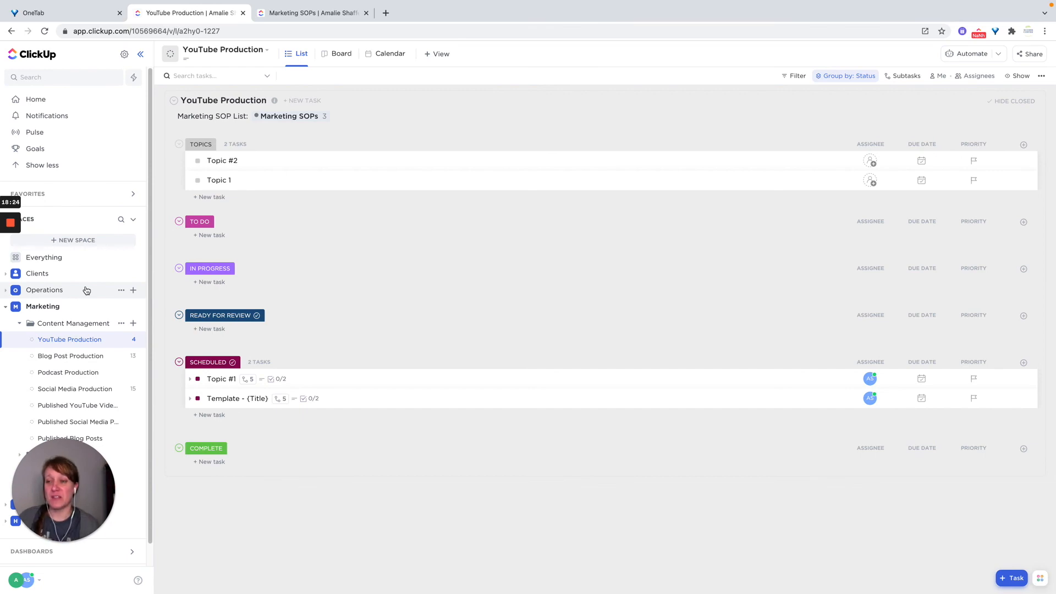
click(10, 223)
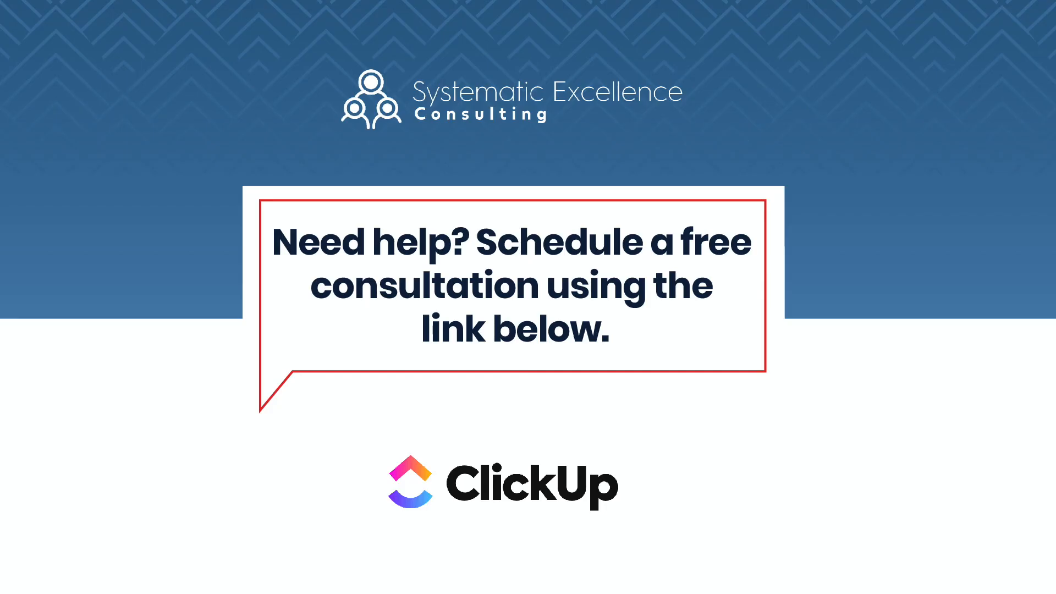